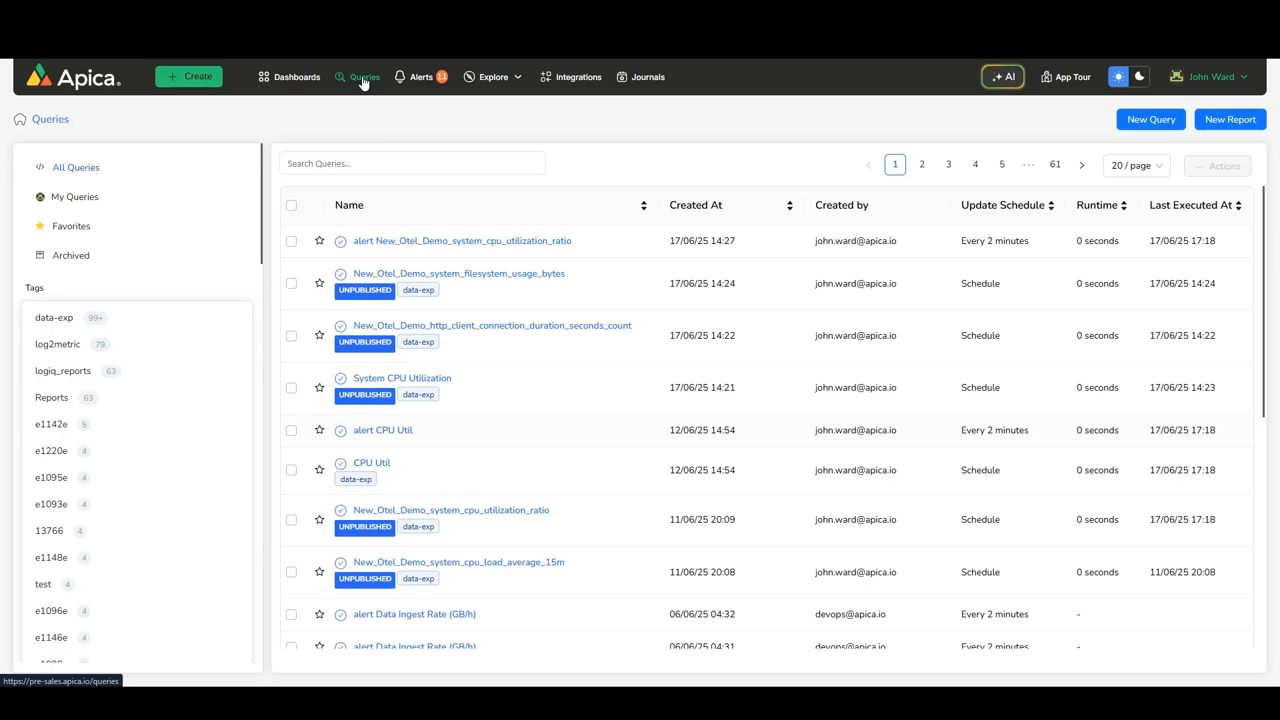
- Create a new query that uses Ascent Metrics as its data source
click(1150, 120)
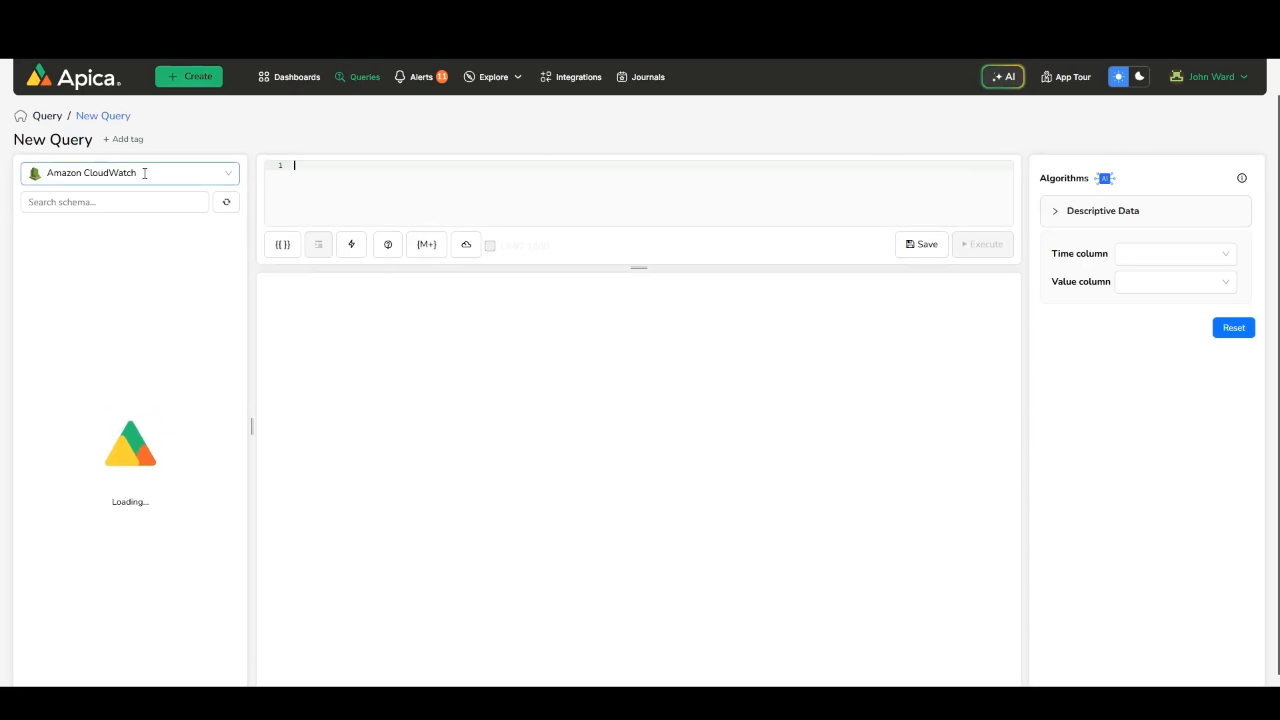
click(144, 173)
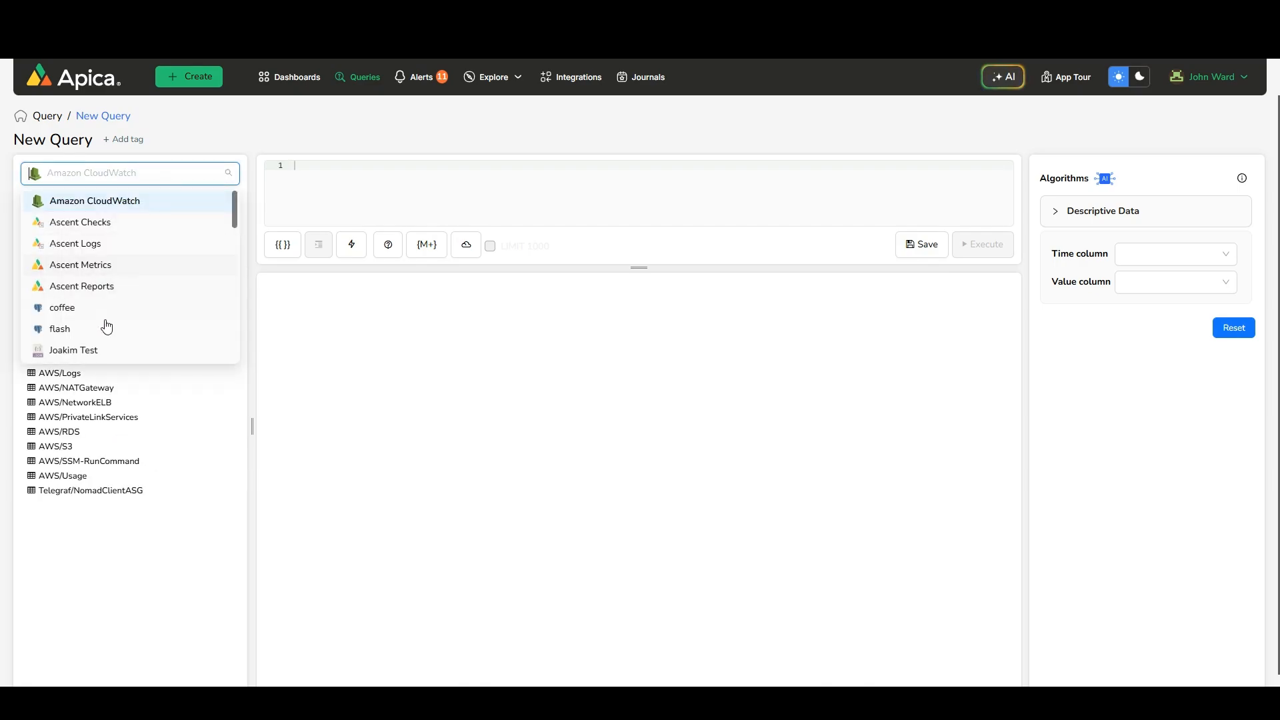
click(97, 268)
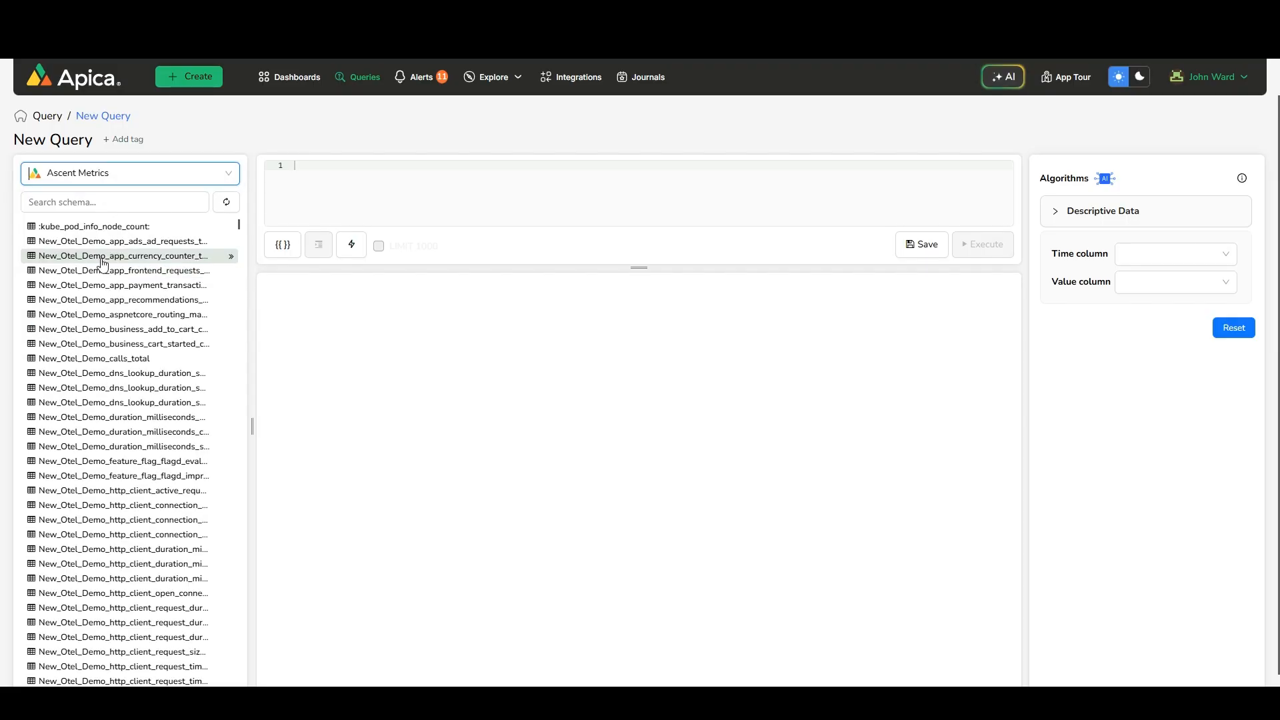
- Search the schema for system_cpu, insert system_cpu_utilization_ratio into the query and execute it
mouse_move(239, 221)
mouse_down()
mouse_move(246, 270)
mouse_move(243, 200)
mouse_up()
click(116, 202)
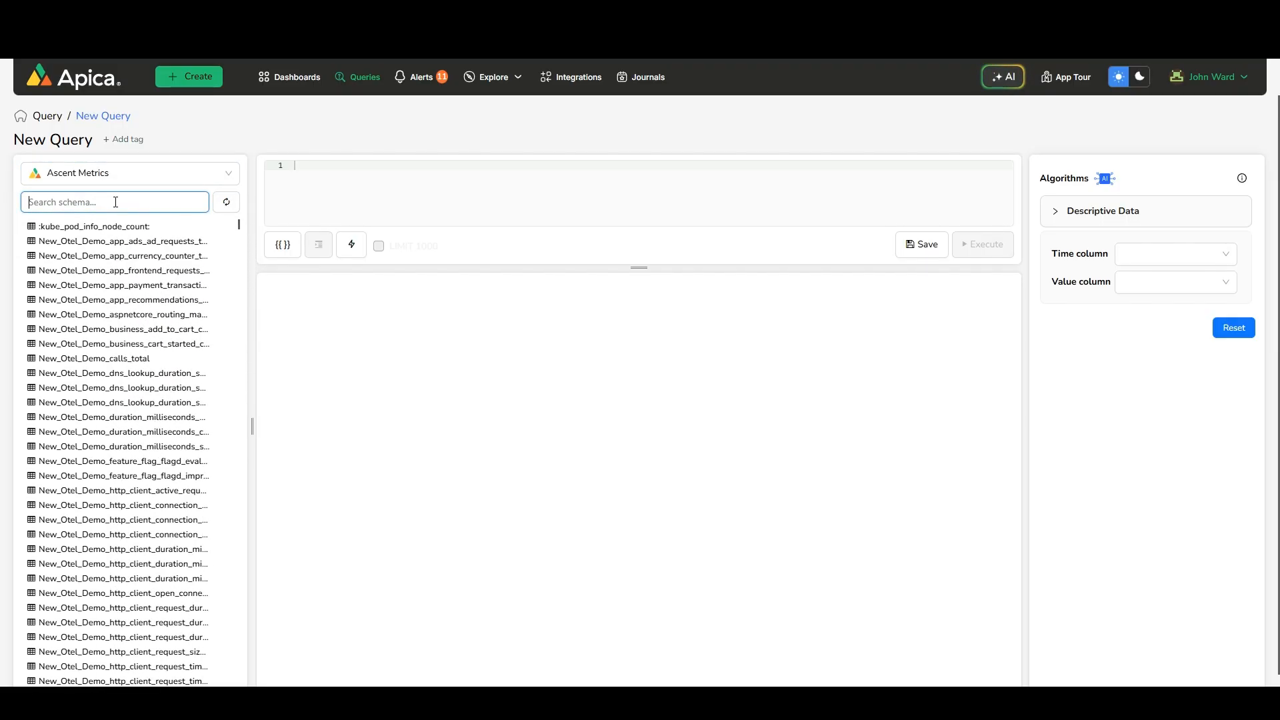
text(system_cpu)
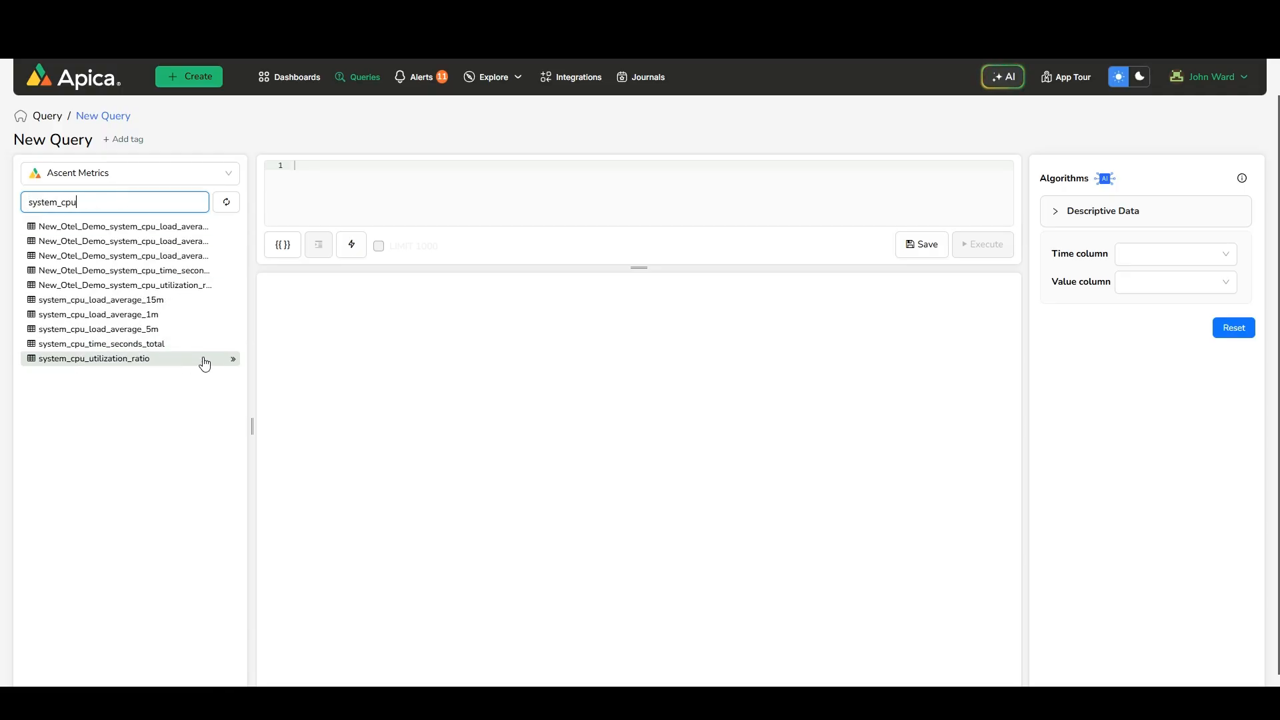
click(234, 359)
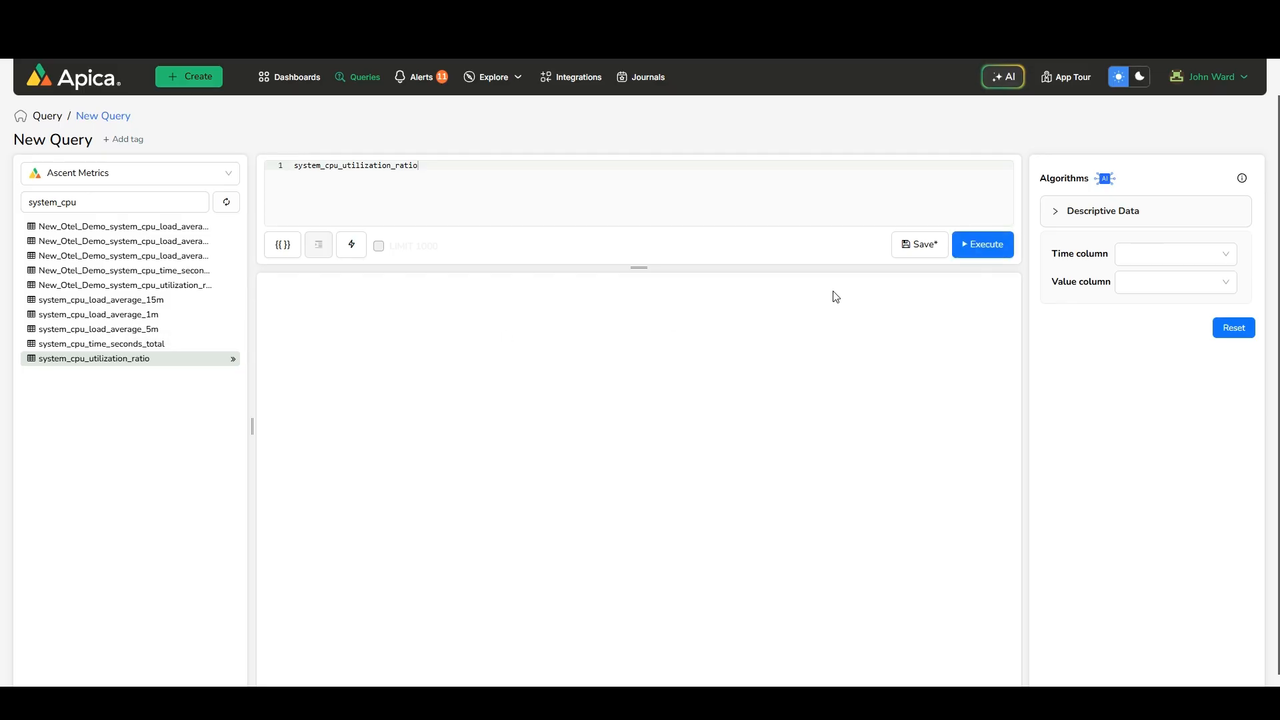
click(1000, 251)
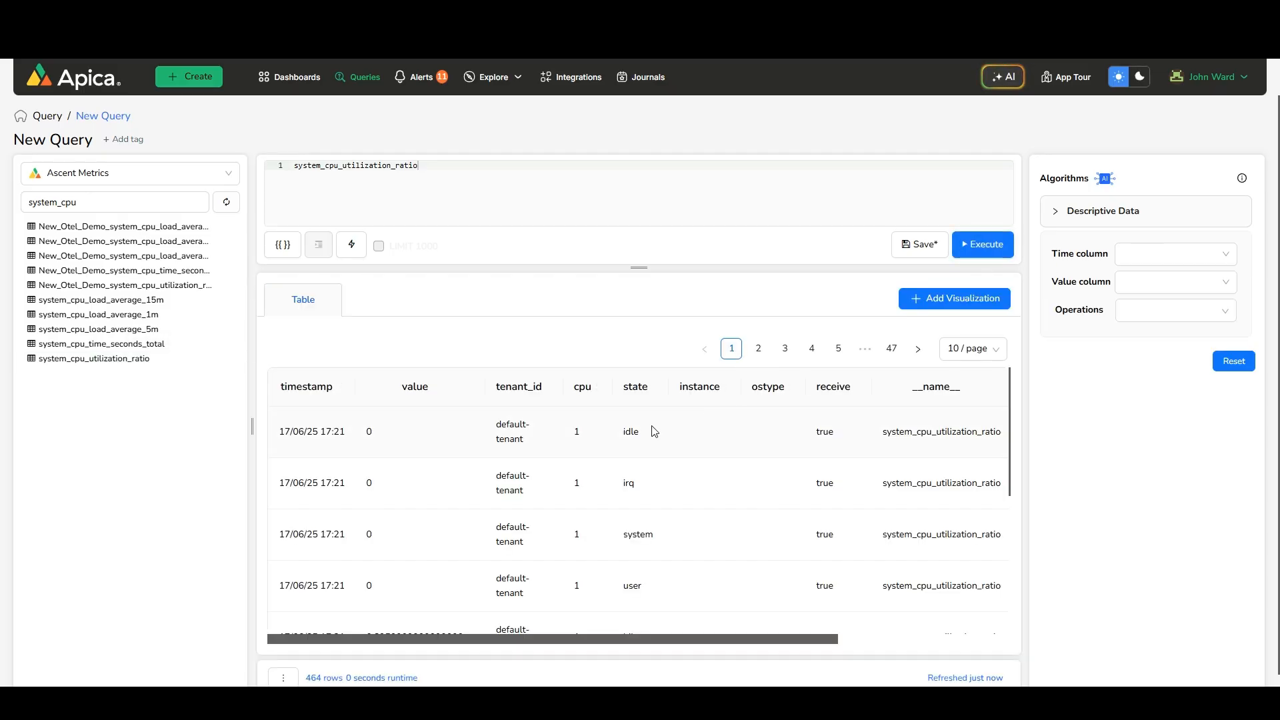
- Filter the CPU metric with {job='opentelemetry-demo/load-generator'}, copying the job value from the results, and execute the query
drag(726, 642, 832, 638)
scroll(842, 516, down, 3)
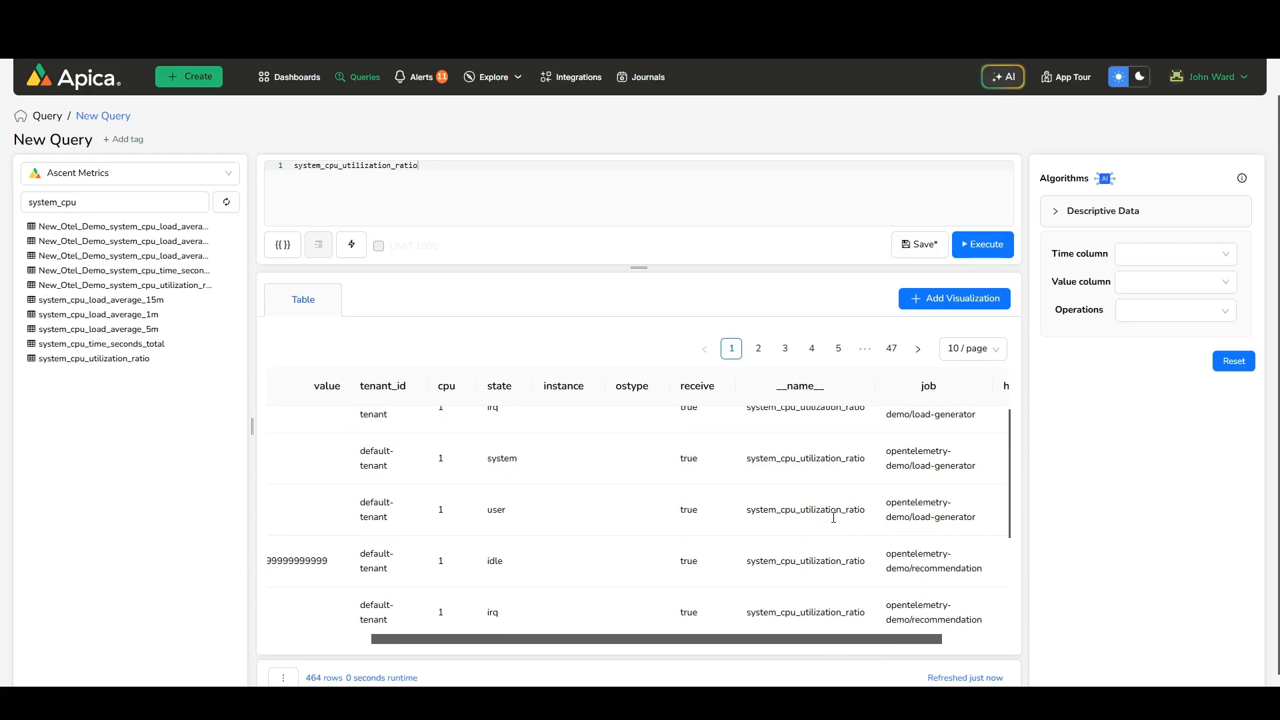
scroll(834, 514, up, 3)
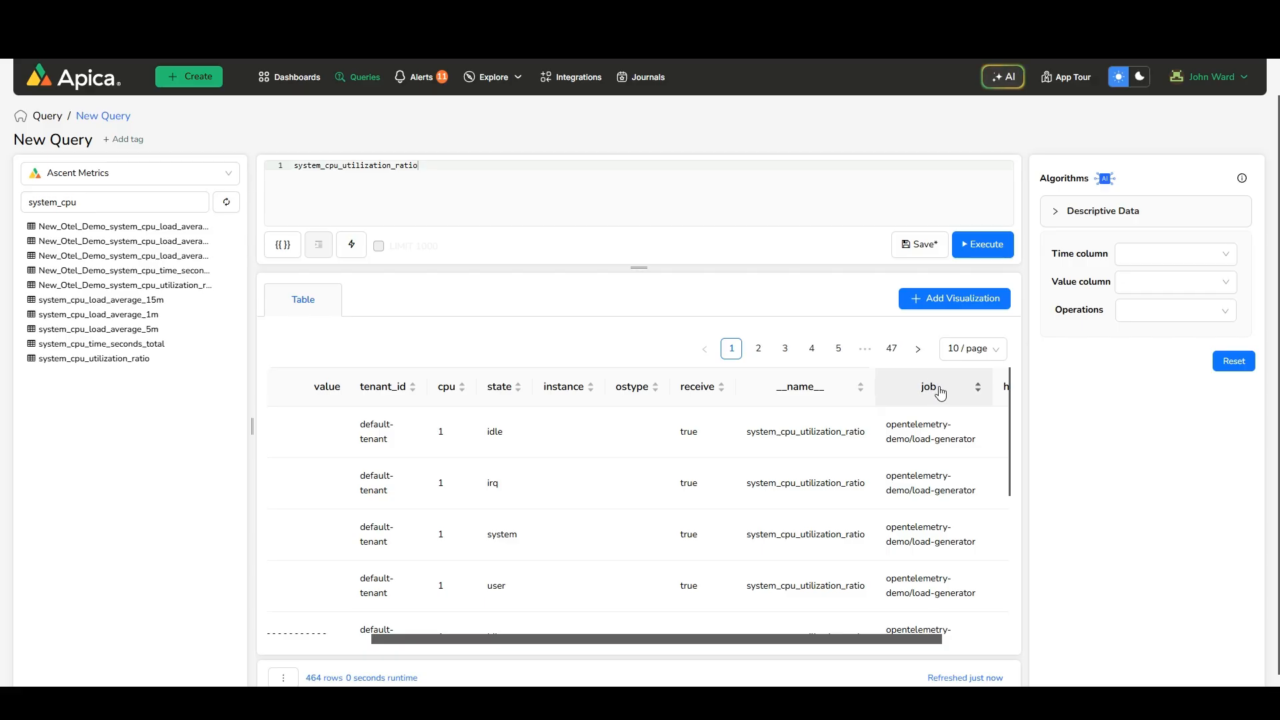
drag(887, 425, 986, 447)
key(ctrl+c)
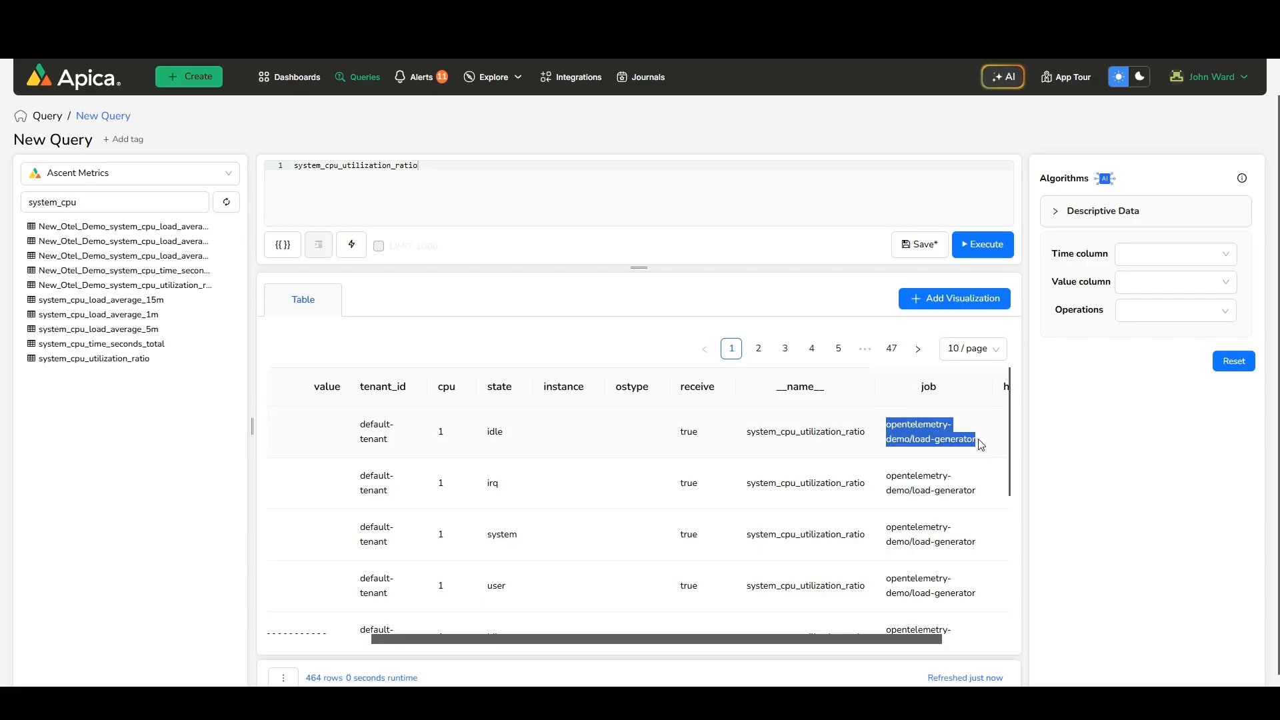
click(439, 166)
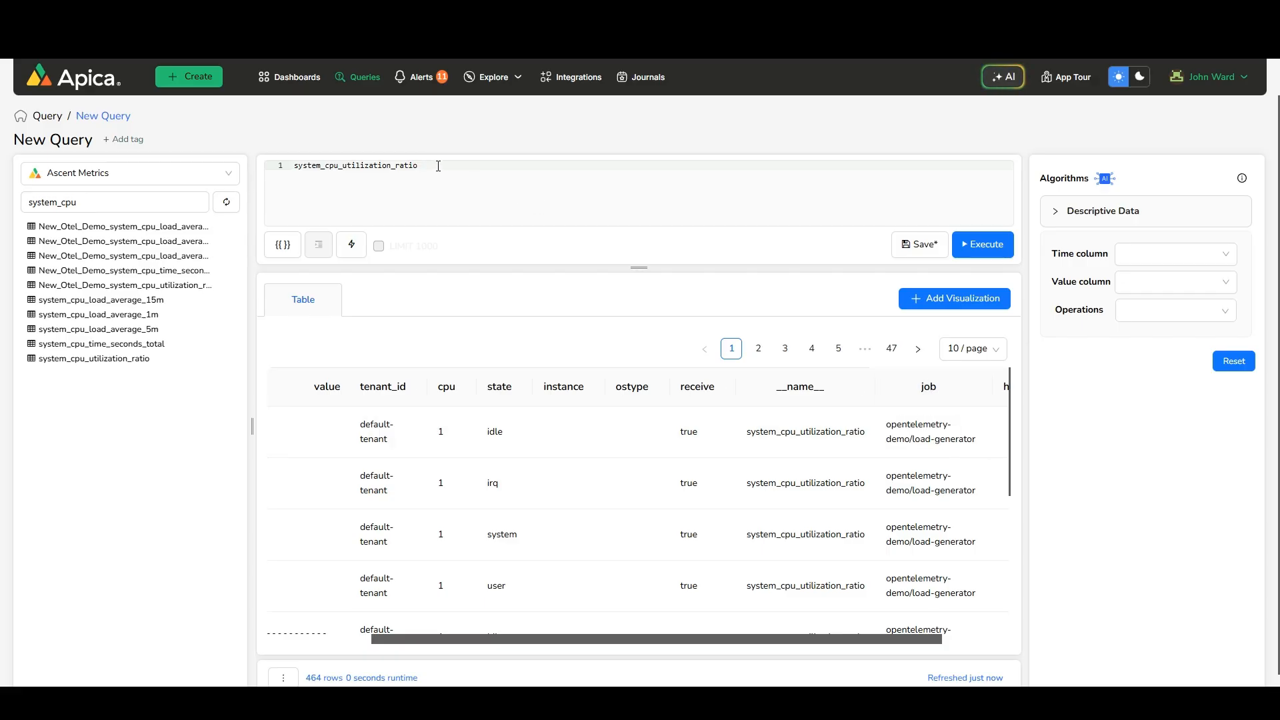
text({job=')
key(ctrl+v)
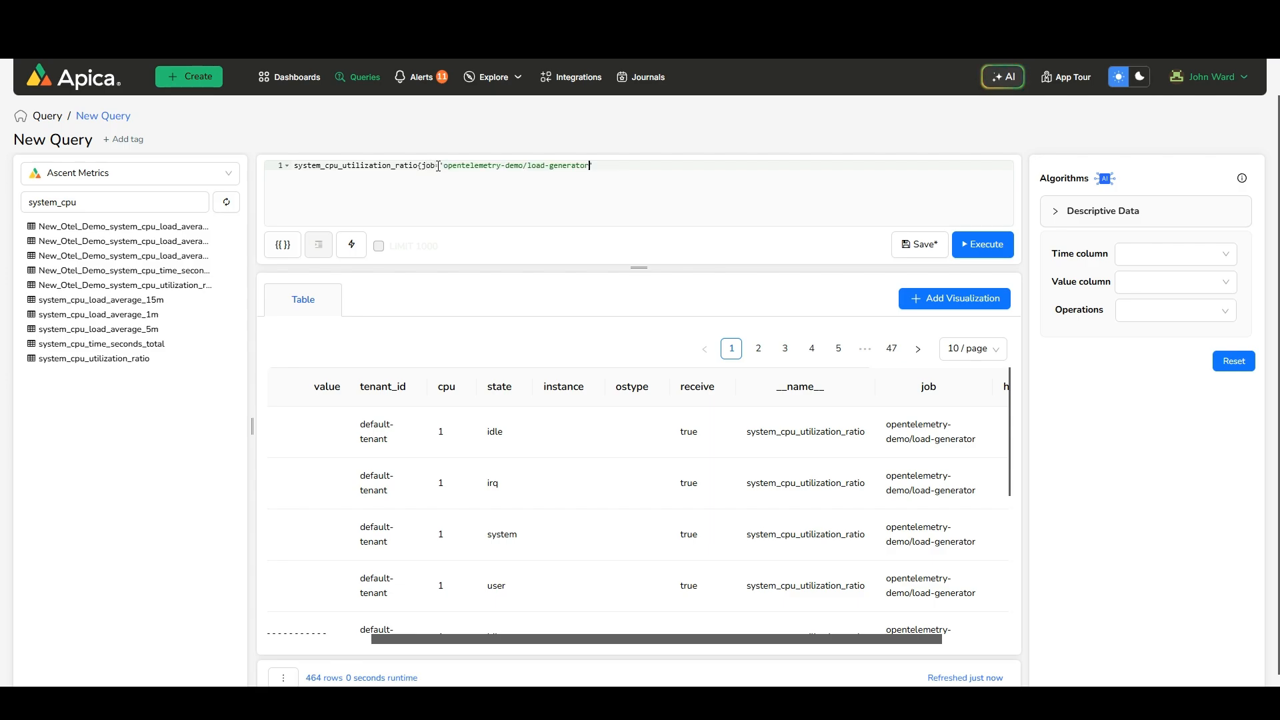
click(966, 241)
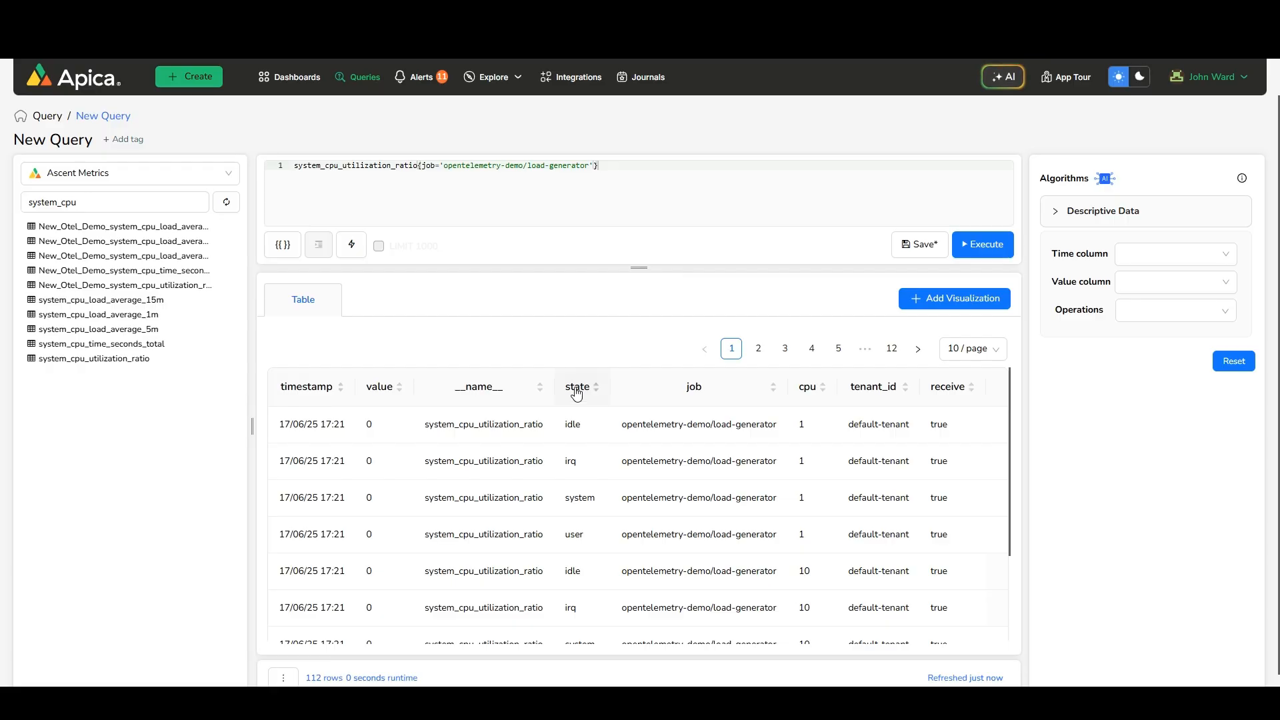
- Add the label filter state='idle' after the job filter and execute the query
click(592, 166)
text(,state=)
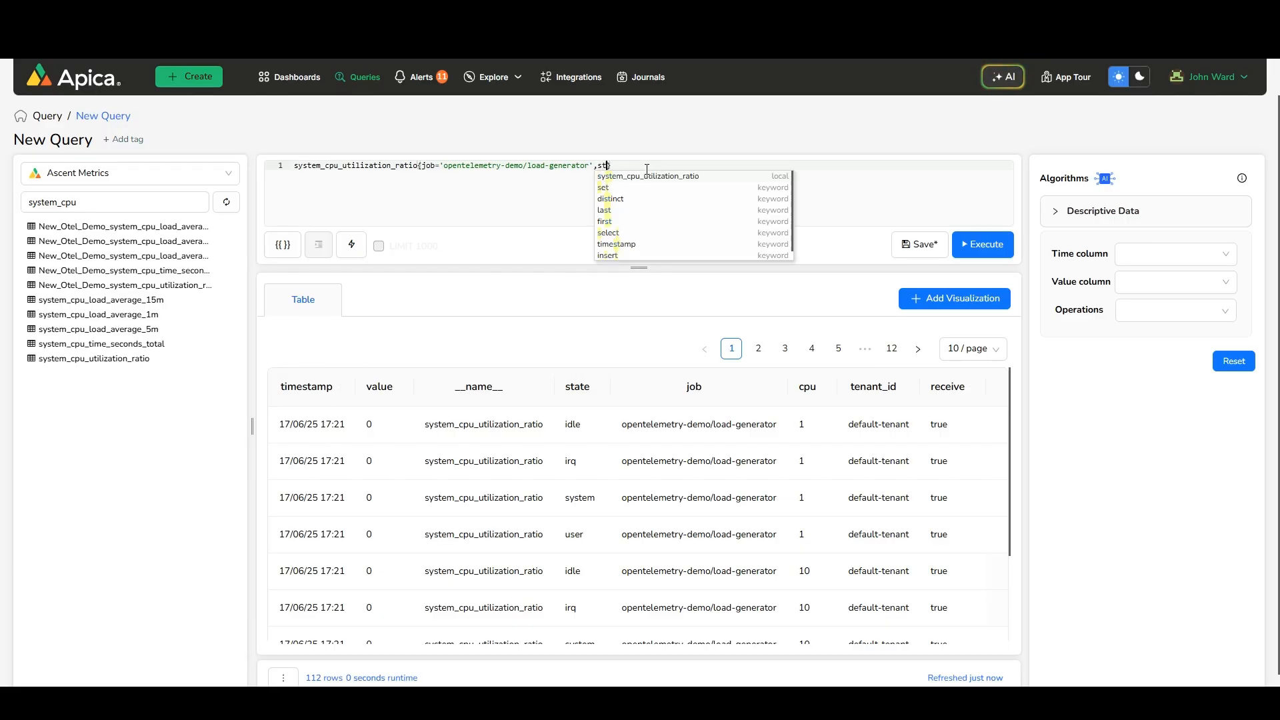
text('idle)
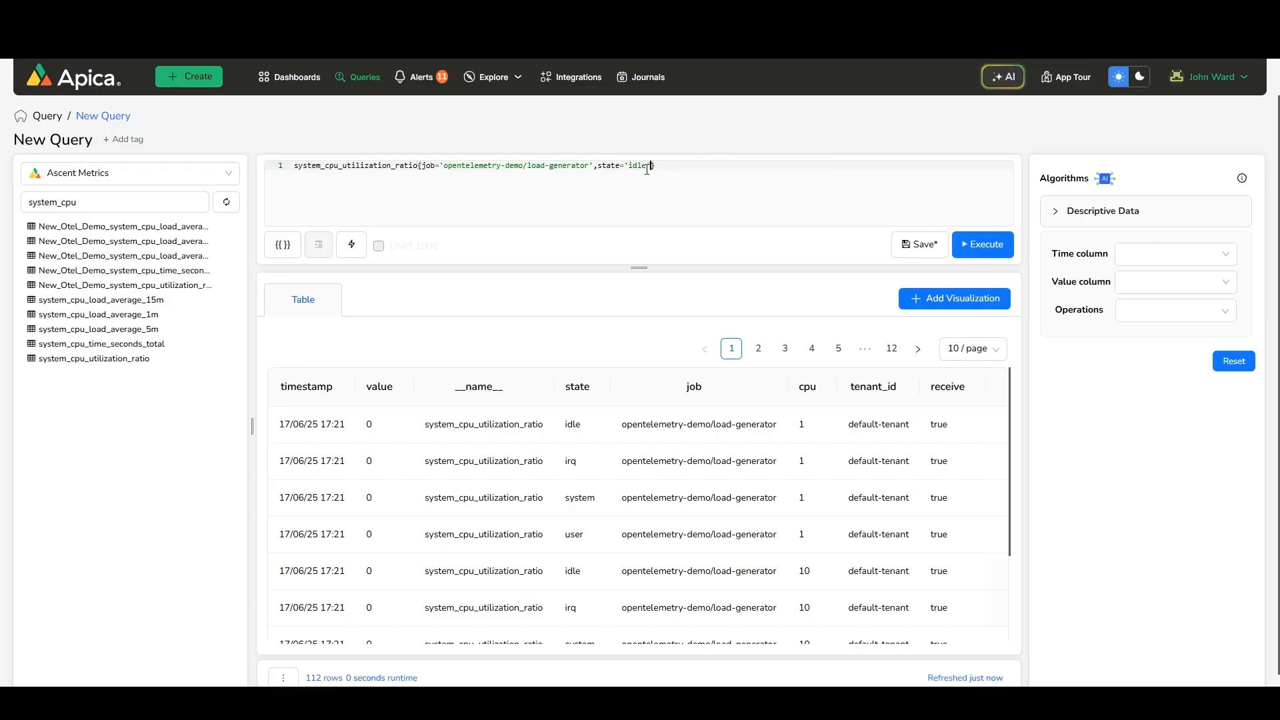
key(ctrl+Return)
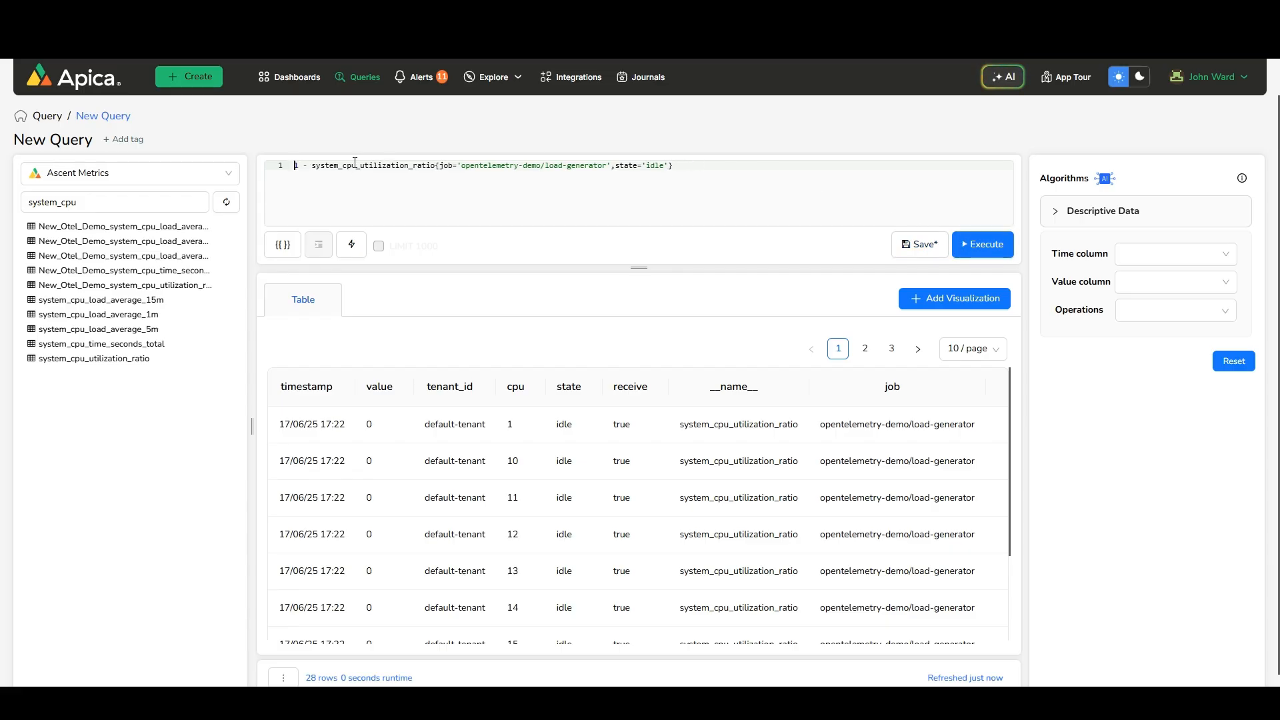
- Turn the idle ratio into a usage percentage by wrapping the expression as (1 - ...) * 100, and execute the query
text(()
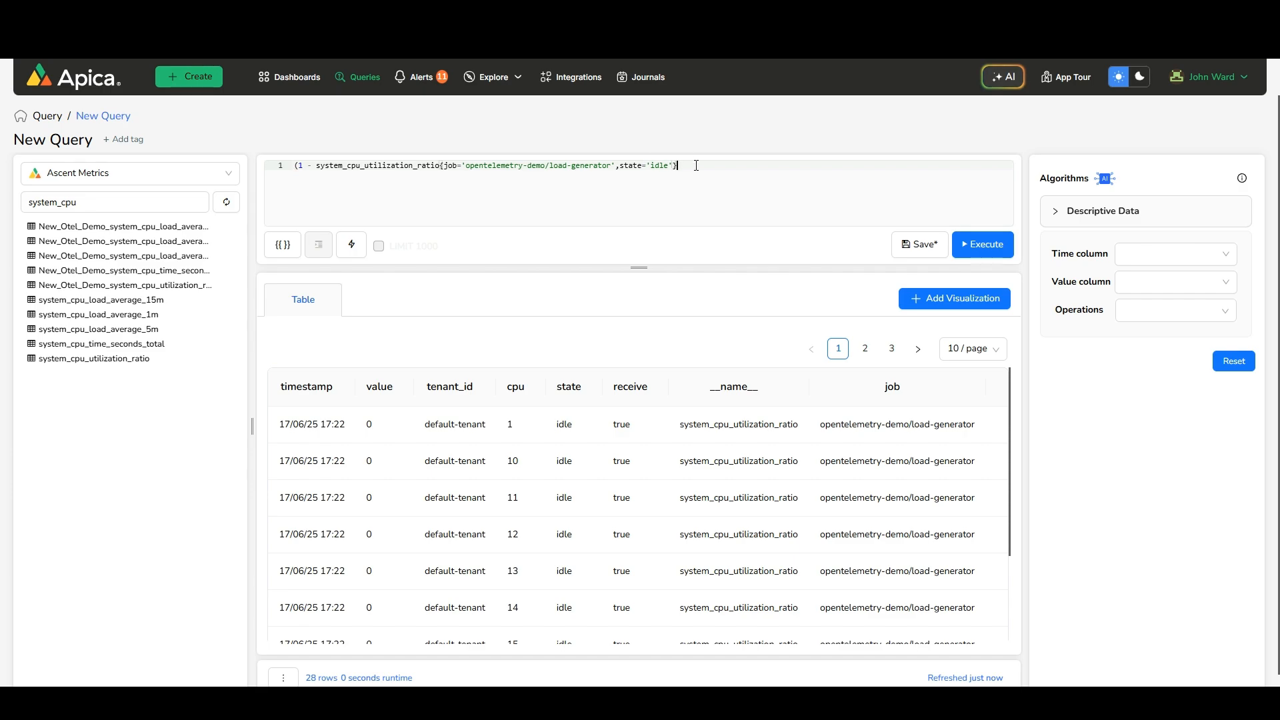
text() * 100)
click(983, 245)
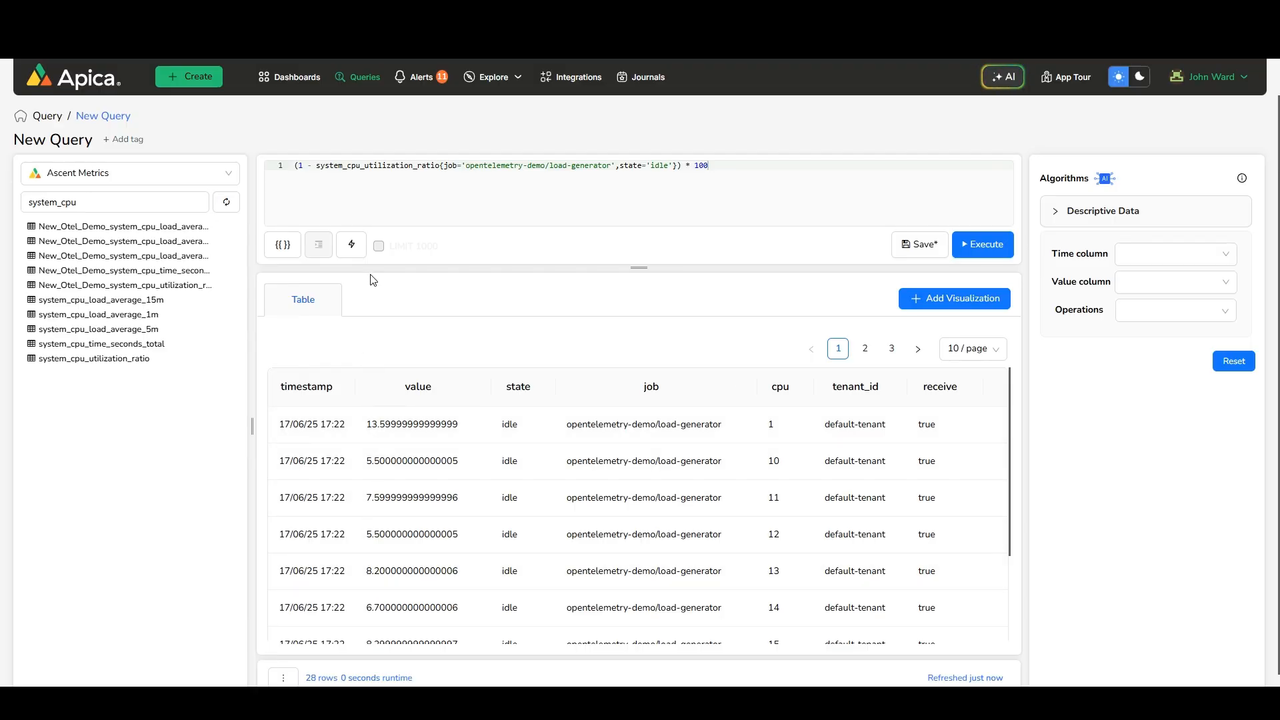
- Rename the query to CPU Utilization and save it, accepting the leave-page prompt
click(83, 143)
key(ctrl+a)
text(CPU)
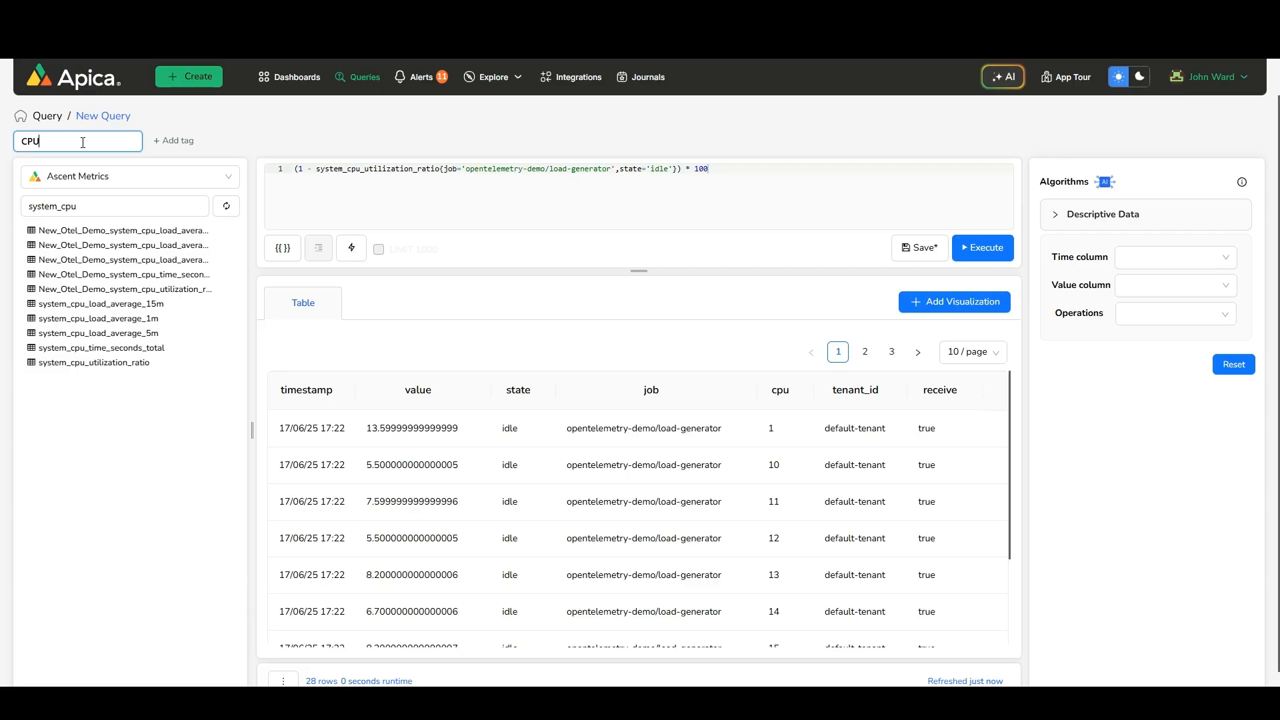
text( Utilization)
key(Return)
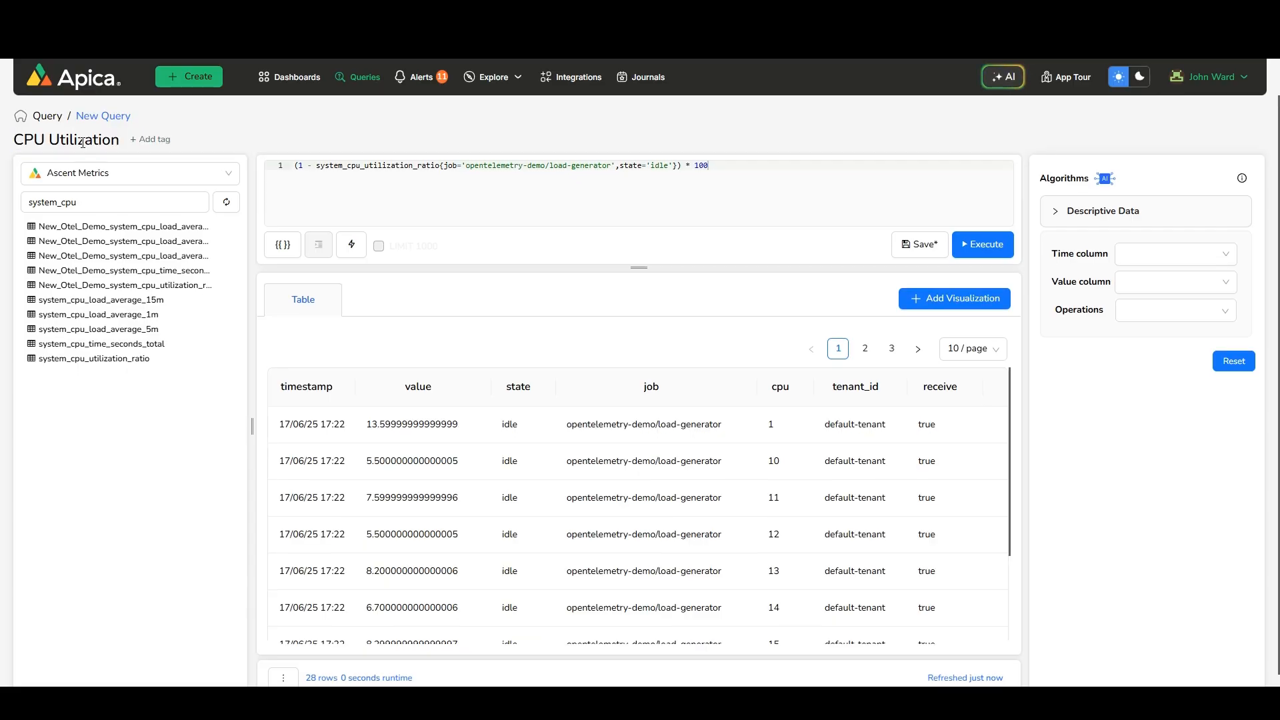
click(920, 244)
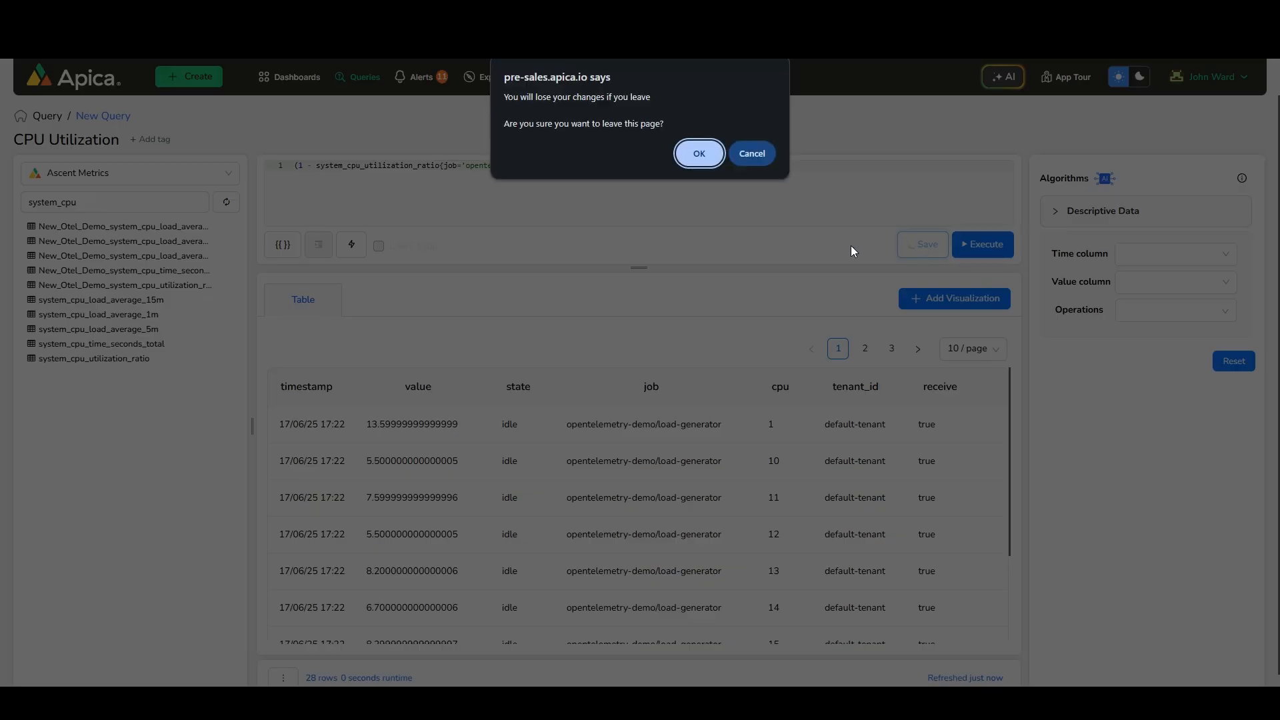
click(699, 153)
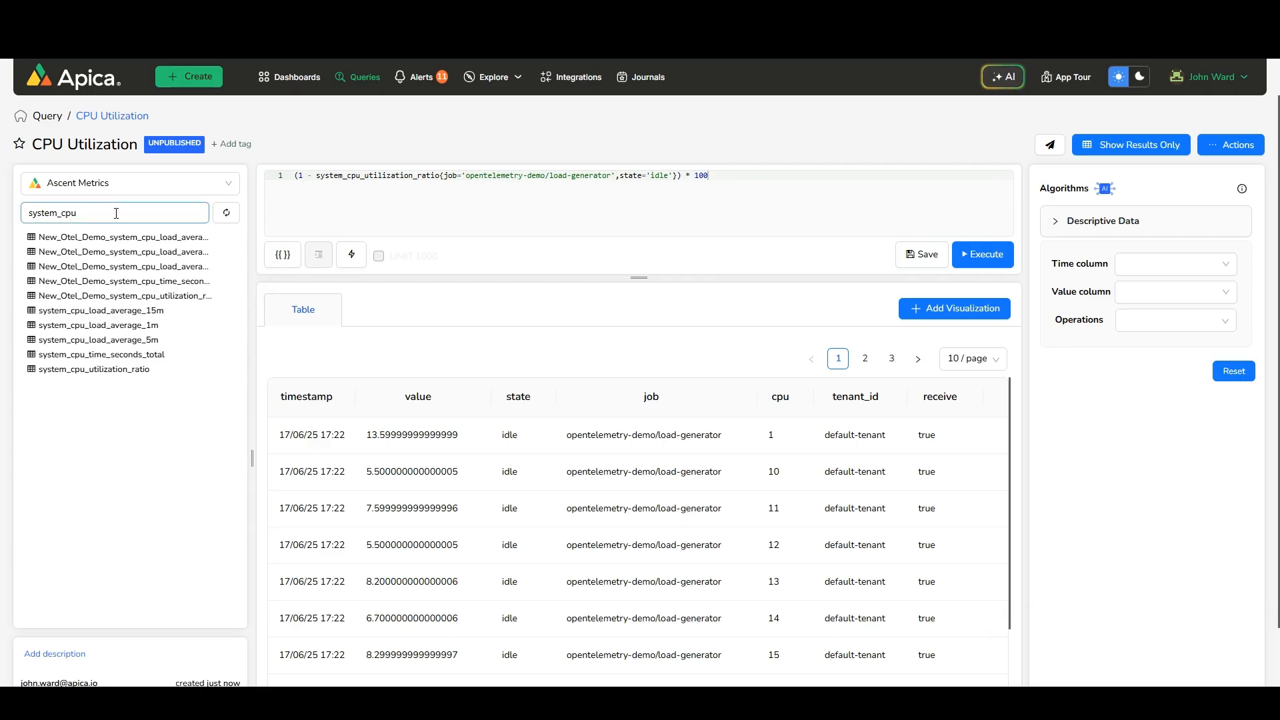
- Search the schema for system_filesy, replace the whole query text with system_filesystem_usage_bytes and execute it
drag(114, 211, 6, 215)
text(system_file)
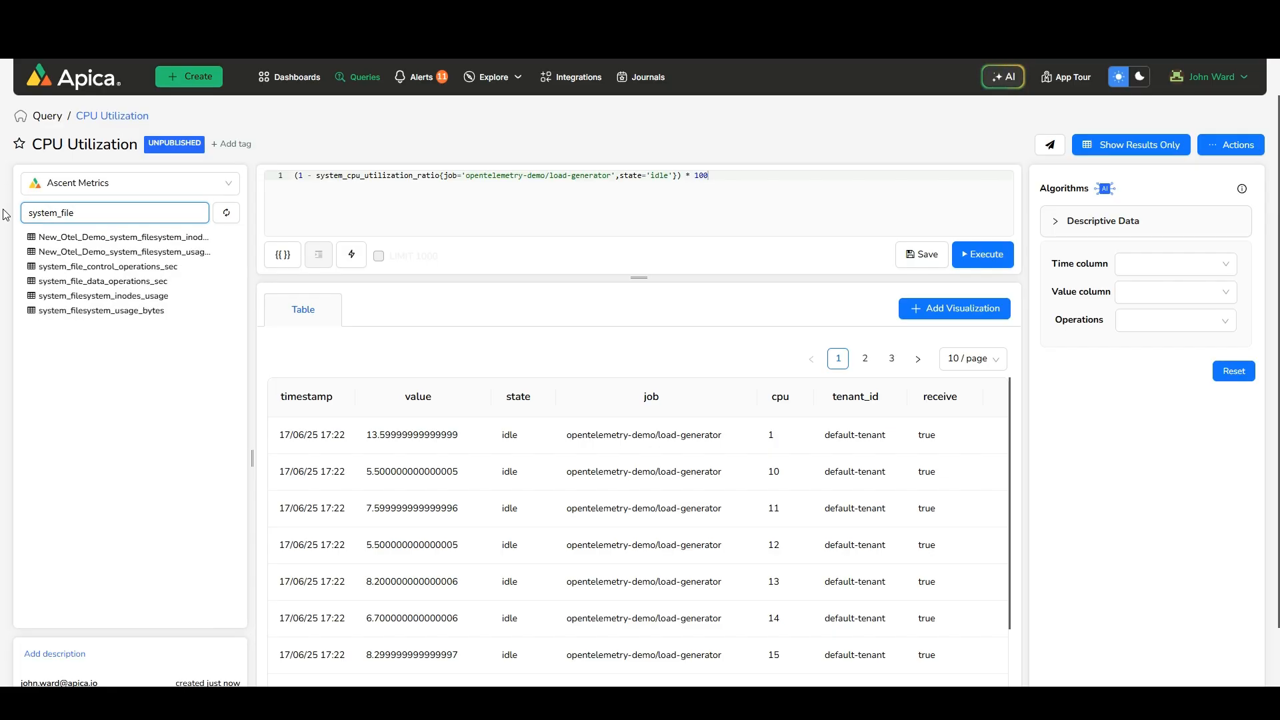
text(sy)
click(295, 175)
key(ctrl+a)
click(233, 280)
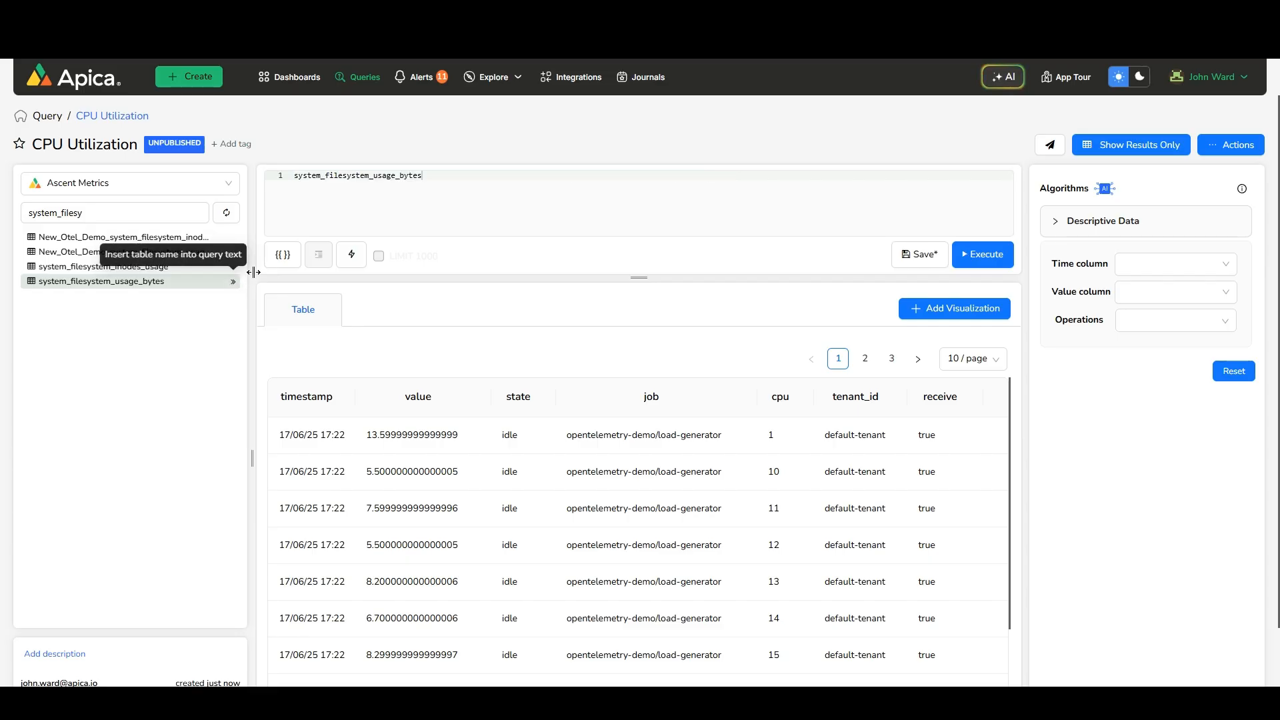
click(977, 255)
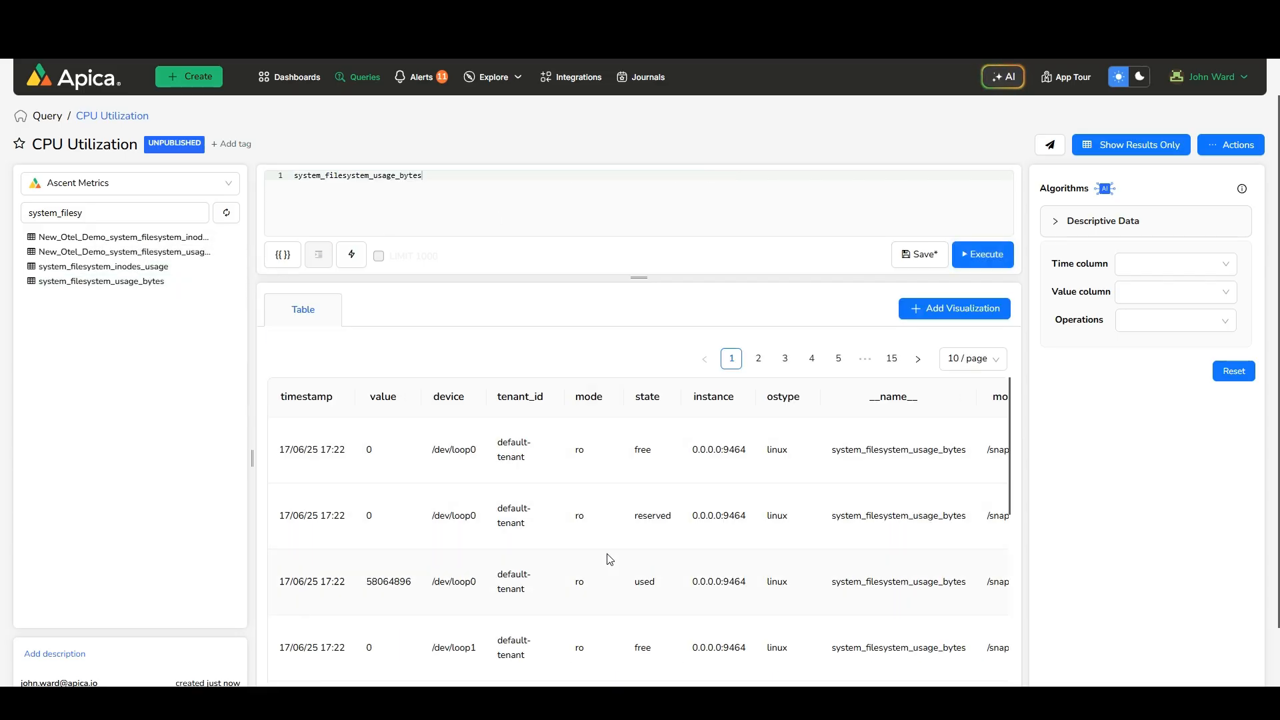
- Look through the filesystem results up to page 3 and copy the mountpoint value /mnt/docker-desktop-disk
scroll(1000, 555, down, 2)
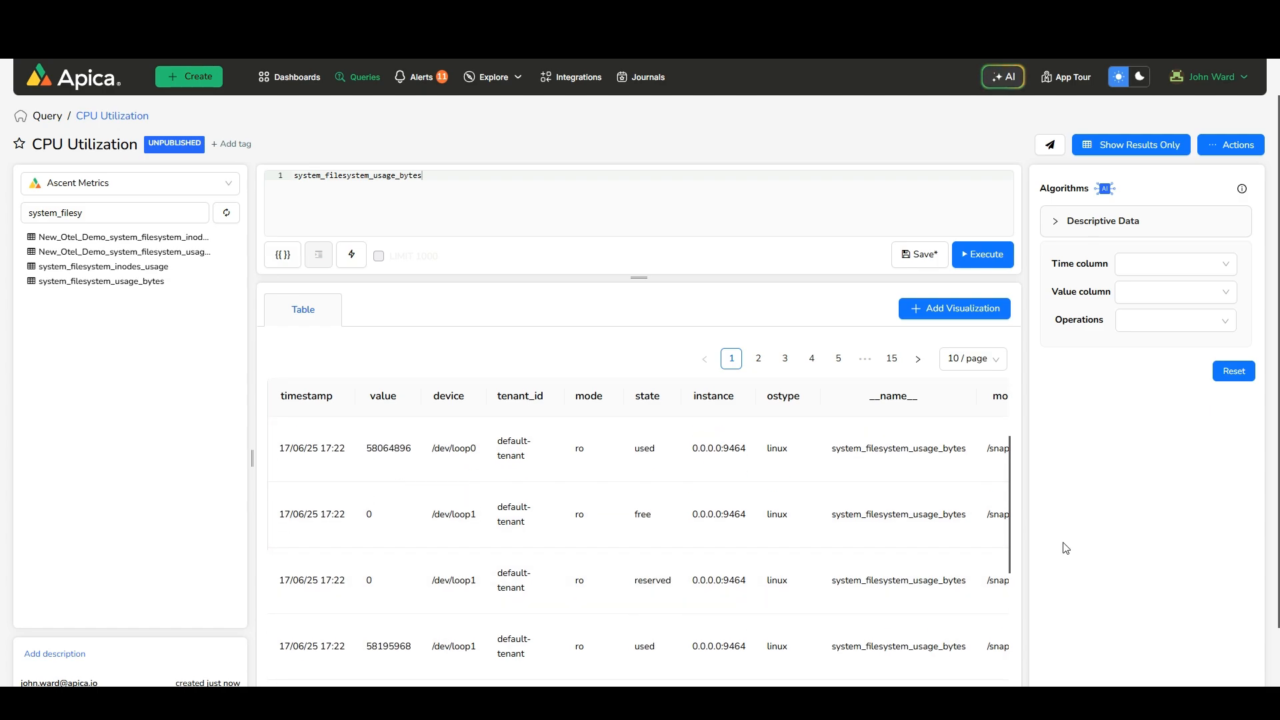
scroll(1057, 538, down, 1)
drag(733, 631, 846, 627)
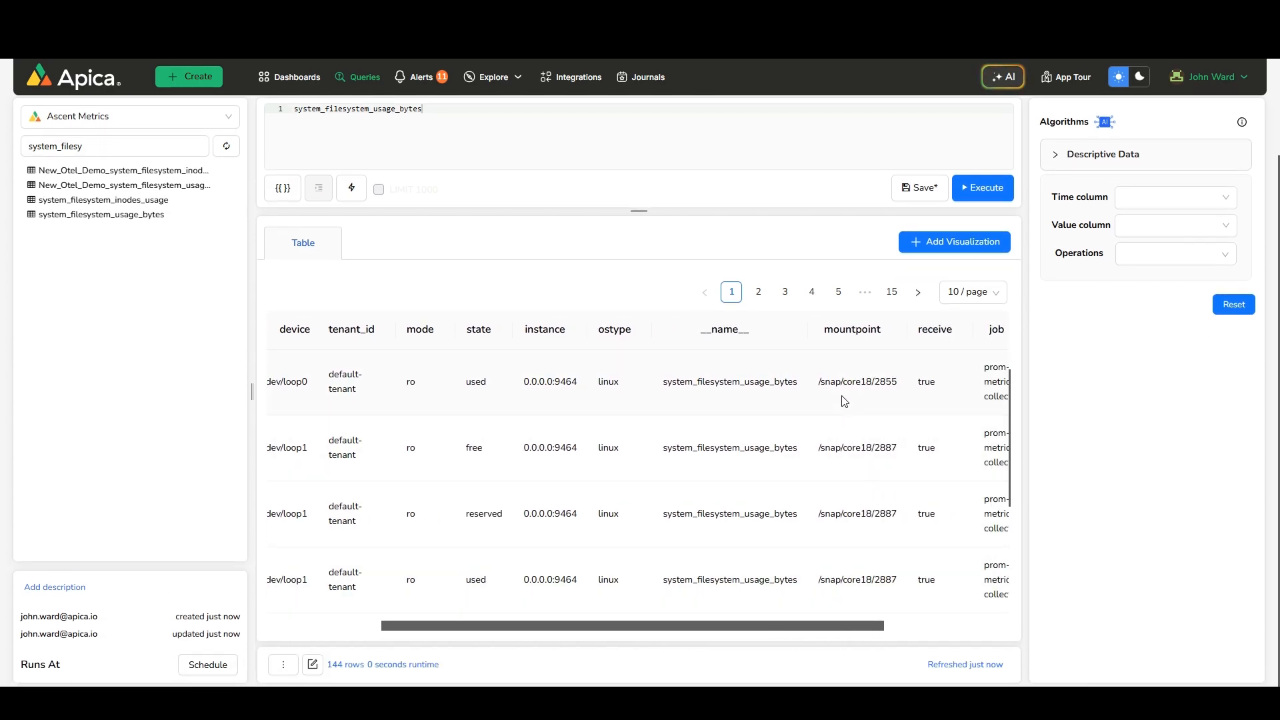
click(758, 293)
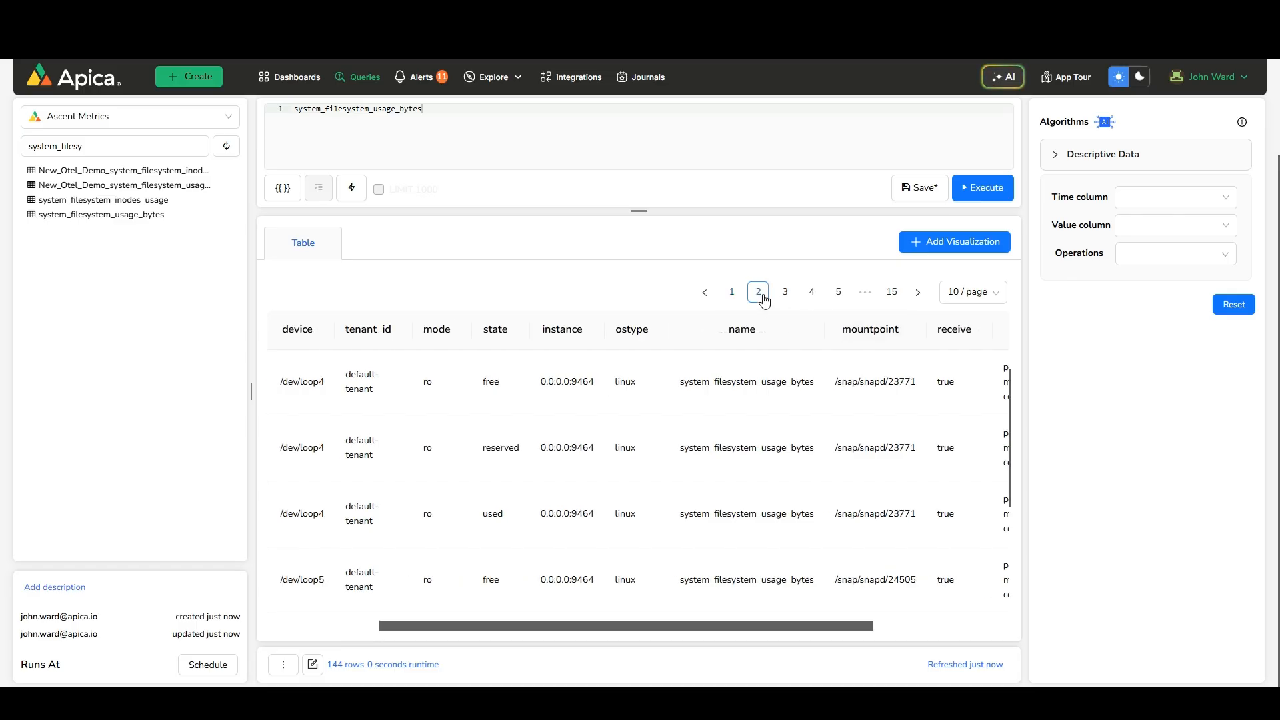
click(787, 294)
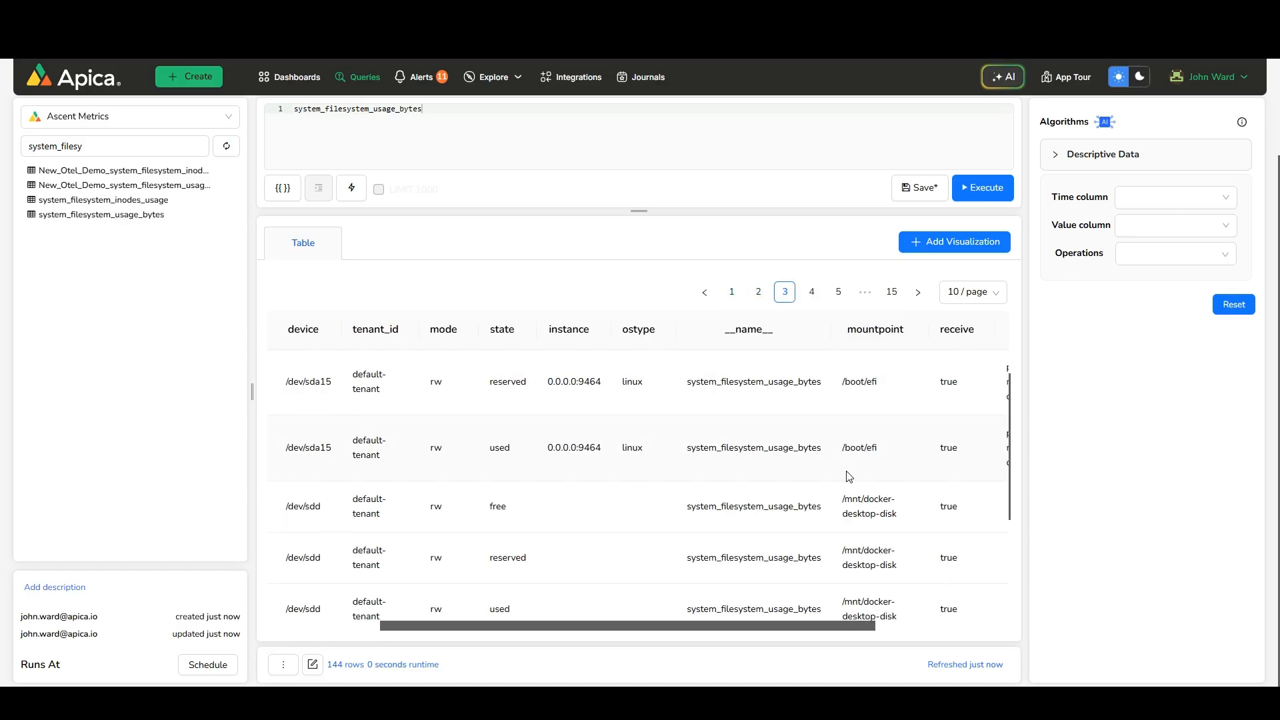
drag(843, 498, 902, 518)
key(ctrl+c)
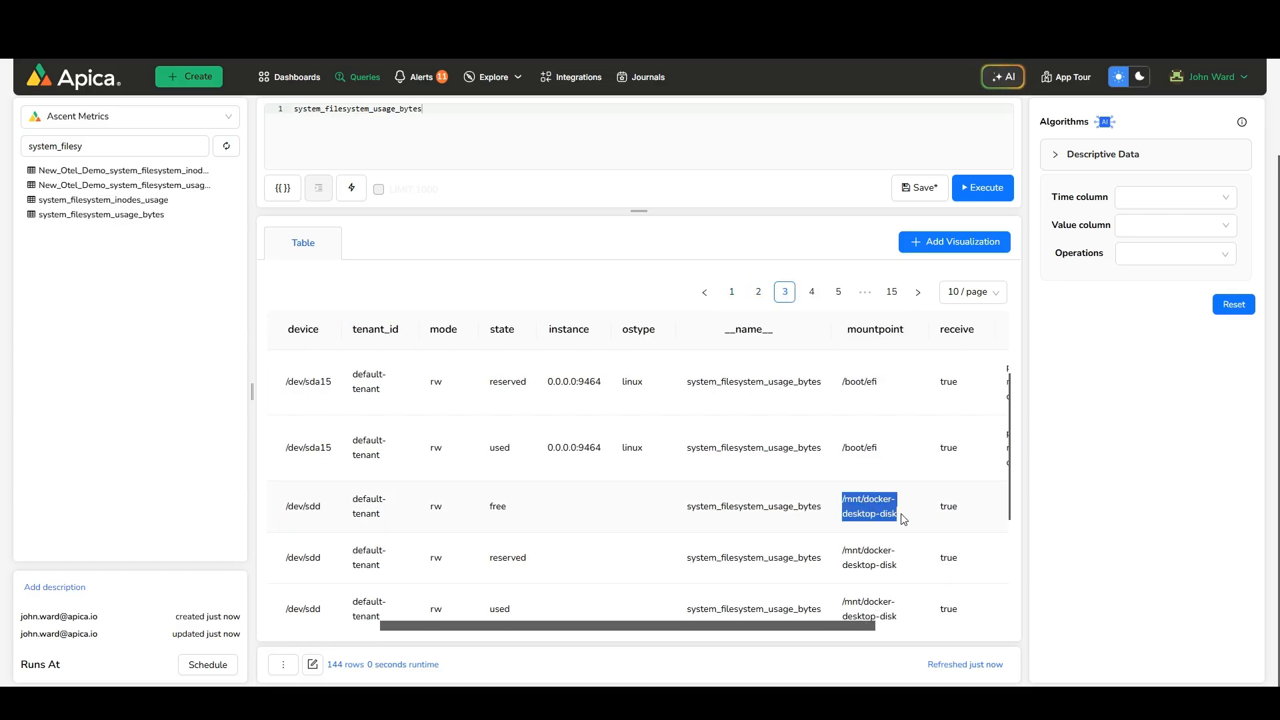
- Filter the filesystem metric with {mountpoint='/mnt/docker-desktop-disk'}, execute the query and view the resulting rows
scroll(767, 491, up, 1)
scroll(734, 454, up, 1)
scroll(467, 200, up, 1)
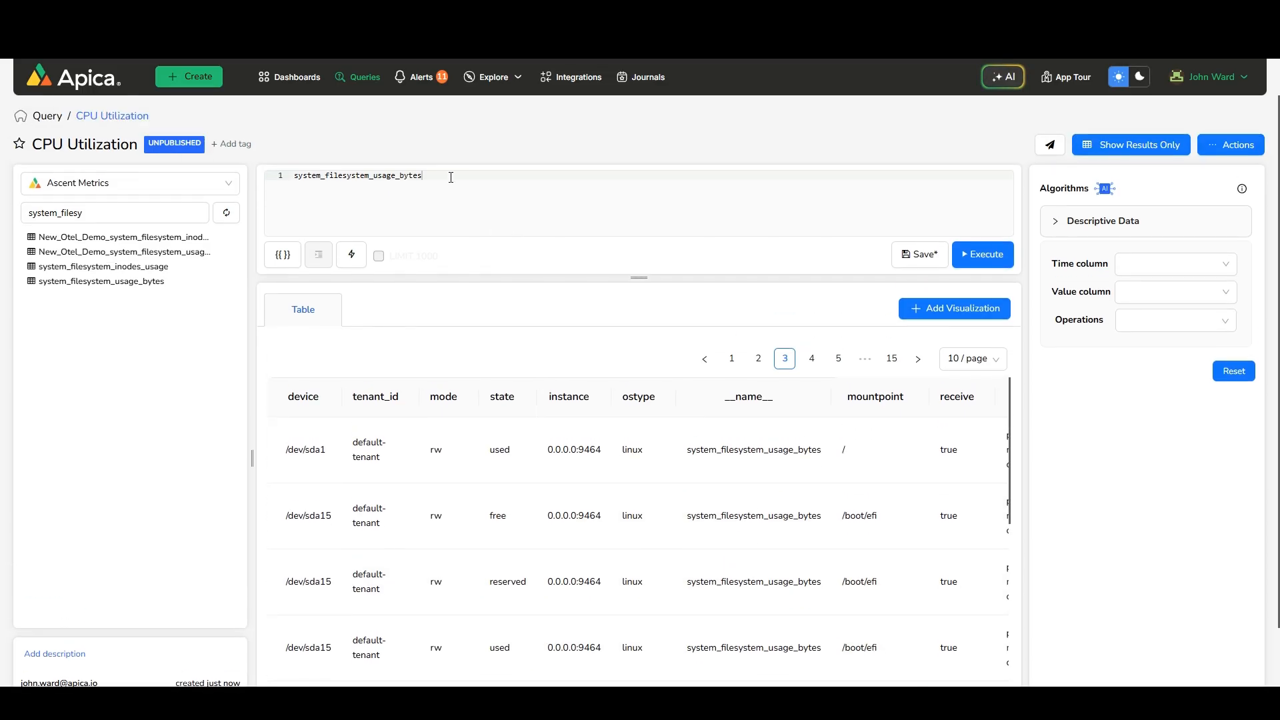
text(mountpoint=')
key(ctrl+v)
key(ctrl+Return)
scroll(620, 307, down, 1)
drag(478, 632, 401, 634)
scroll(686, 276, up, 1)
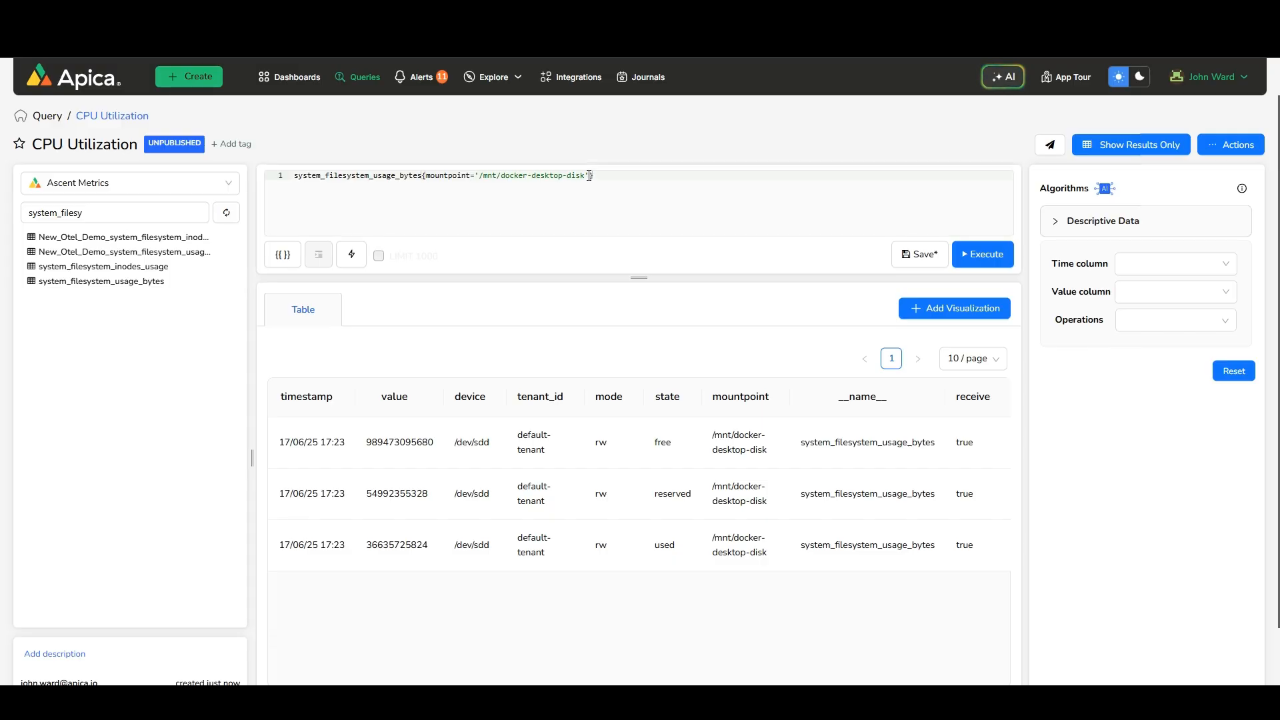
- Add the label filter state='used' after the mountpoint filter and execute the query
text(,)
text(state='used)
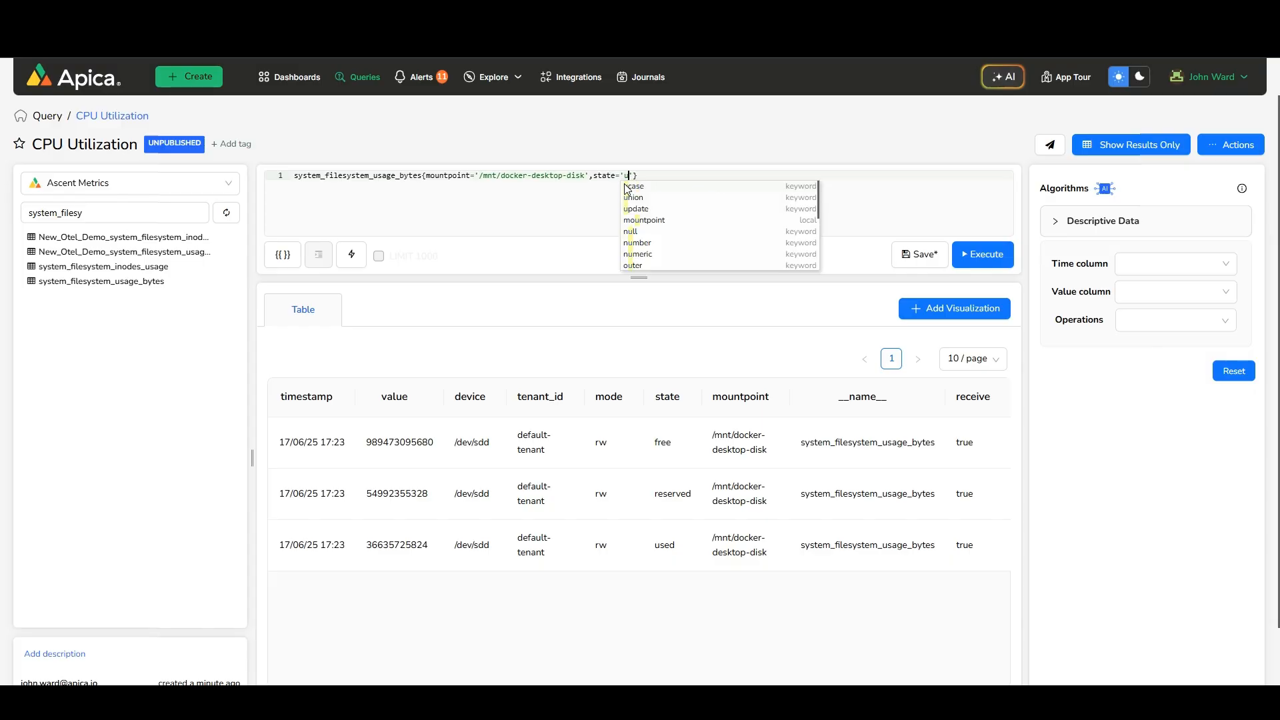
click(993, 254)
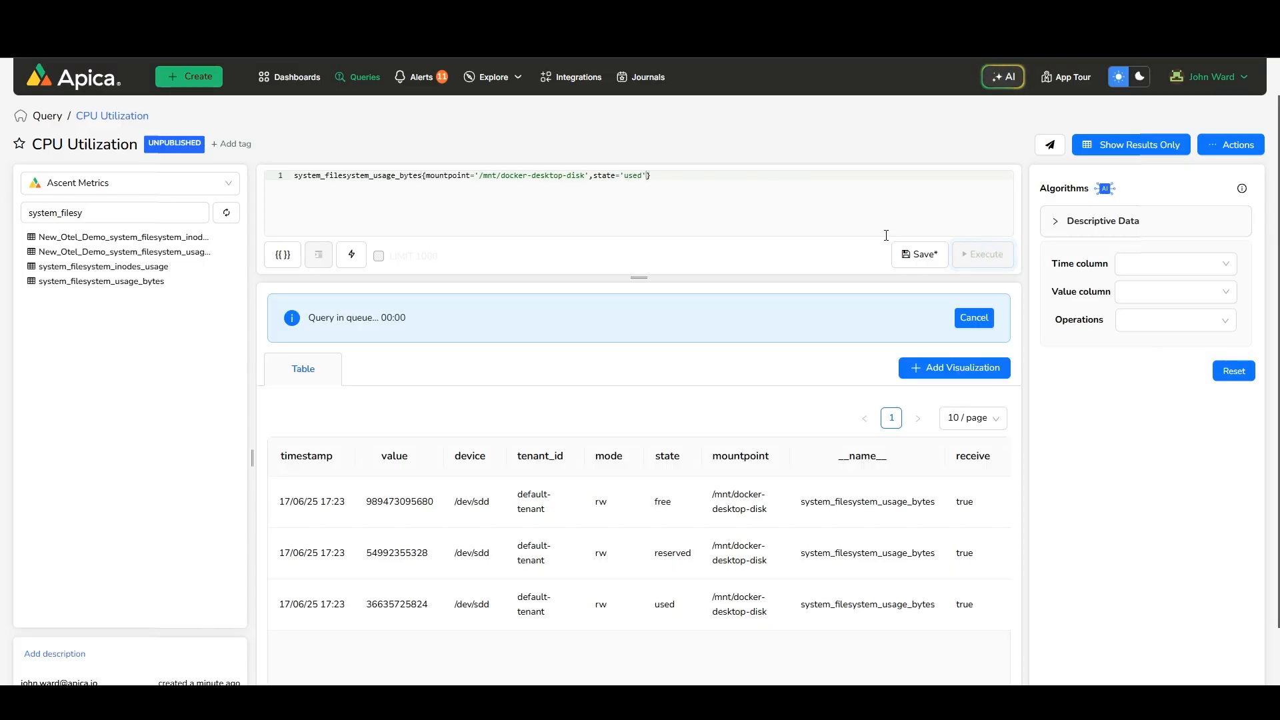
- Copy the whole filesystem query and append a division by the pasted copy of the same expression
drag(657, 177, 289, 178)
key(ctrl+c)
click(675, 174)
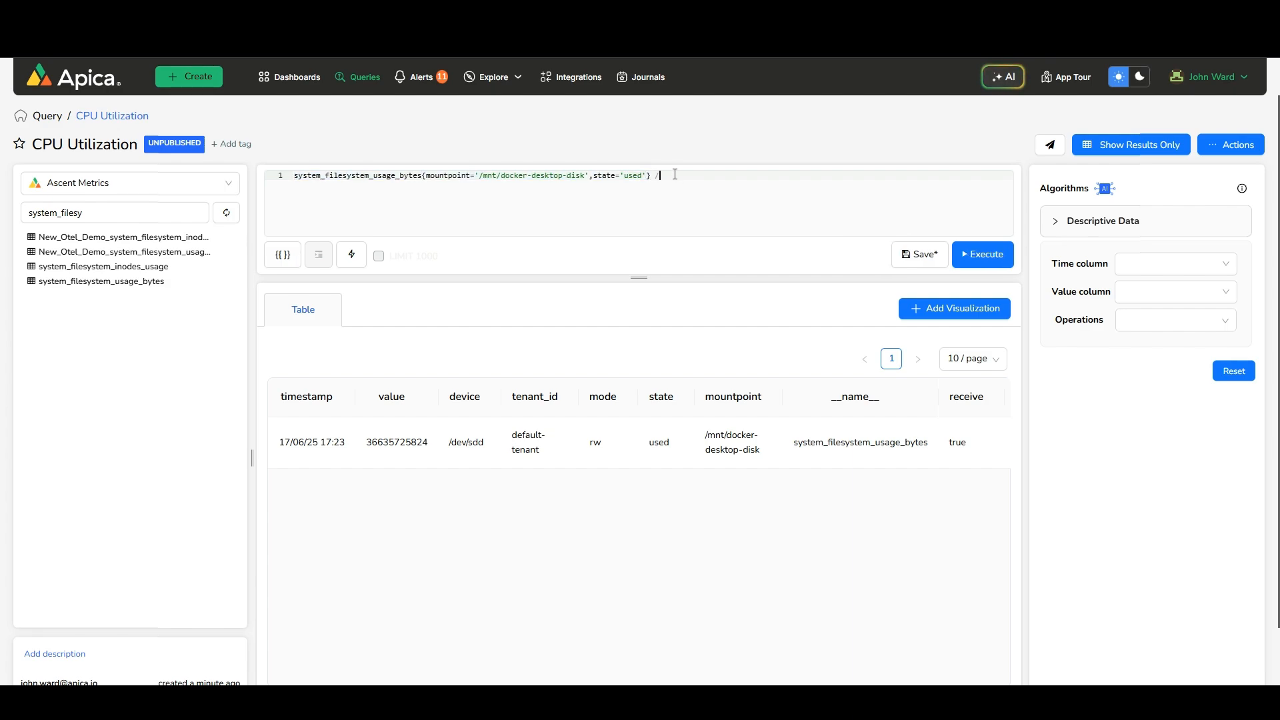
text(/)
key(ctrl+v)
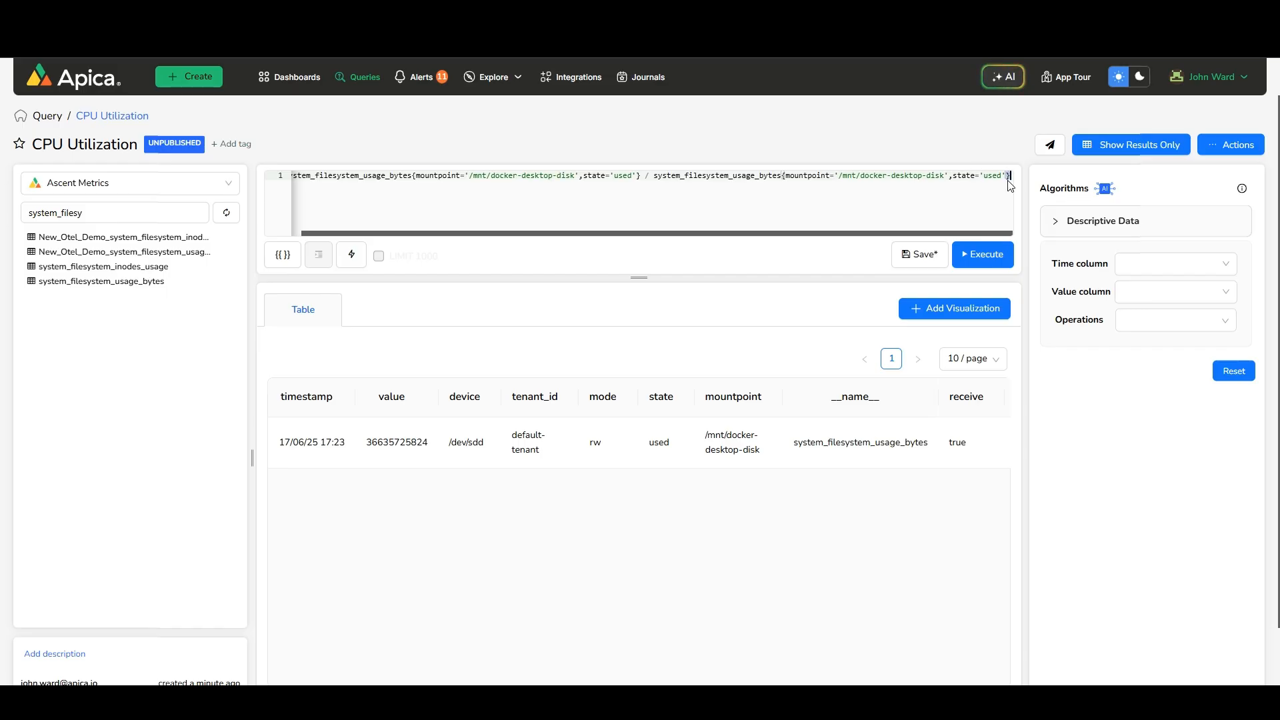
- Remove the state='used' filter from the divisor, keeping only its mountpoint filter
key(BackSpace)
key(BackSpace)
key(BackSpace)
key(BackSpace)
key(BackSpace)
key(BackSpace)
key(BackSpace)
key(BackSpace)
key(BackSpace)
key(BackSpace)
key(BackSpace)
key(BackSpace)
key(BackSpace)
key(BackSpace)
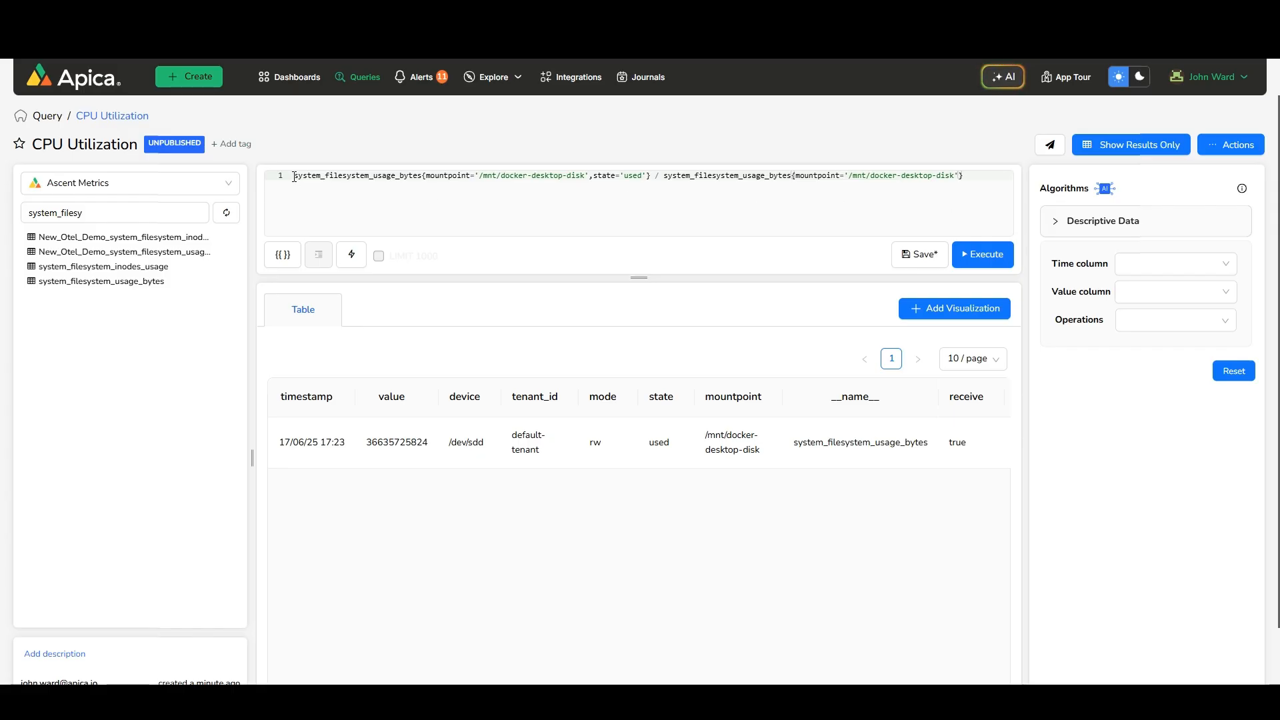
- Multiply the division by 100 by prefixing it with 100 * and enclosing the whole ratio in parentheses
key(Home)
text(100)
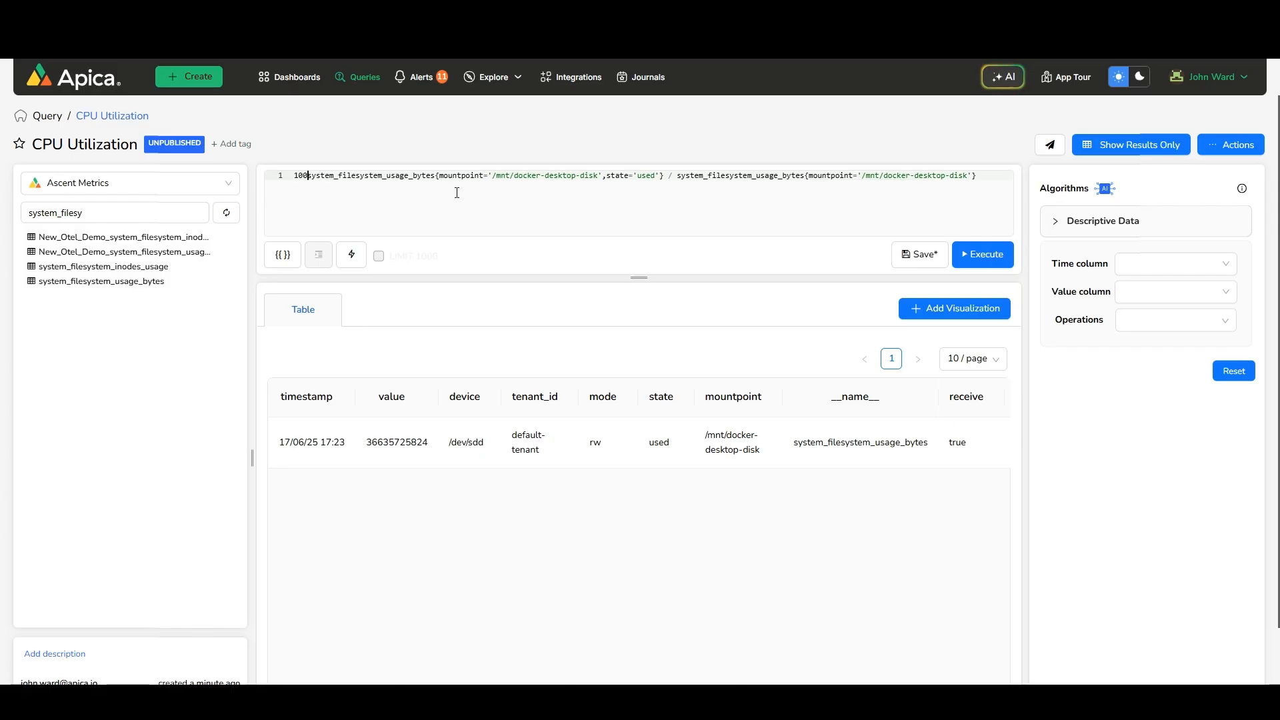
text( * )
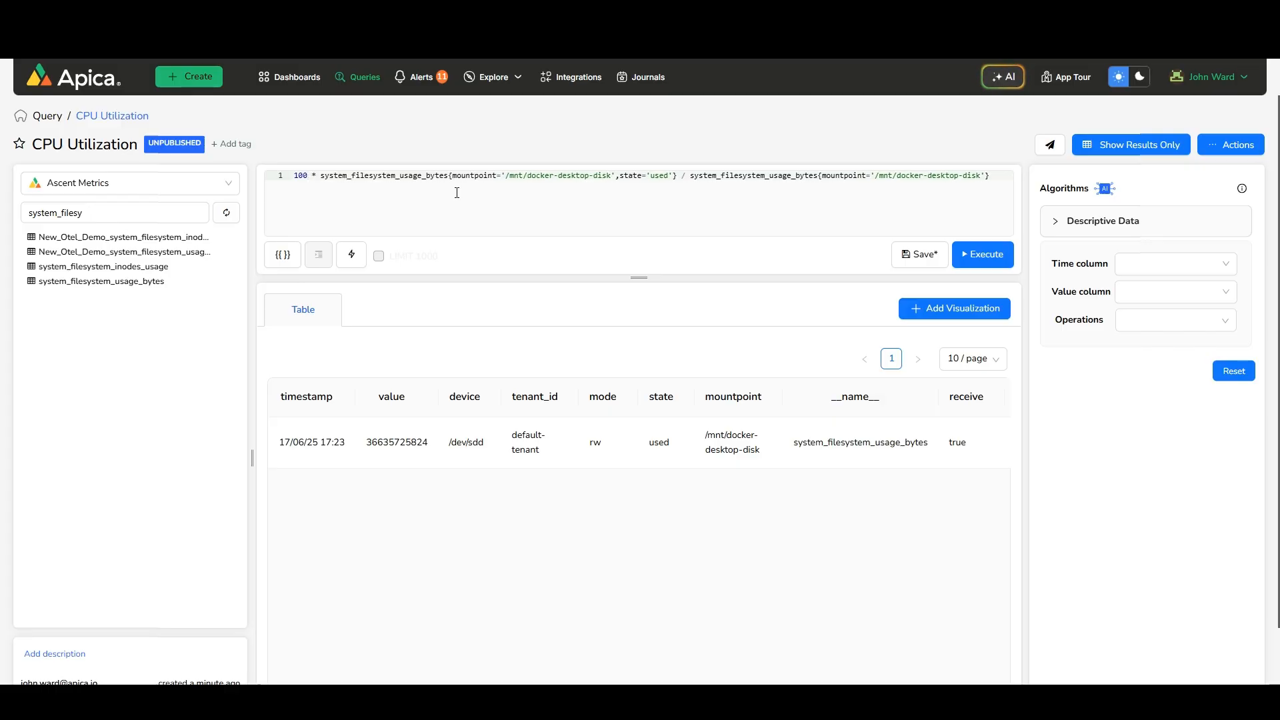
text(()
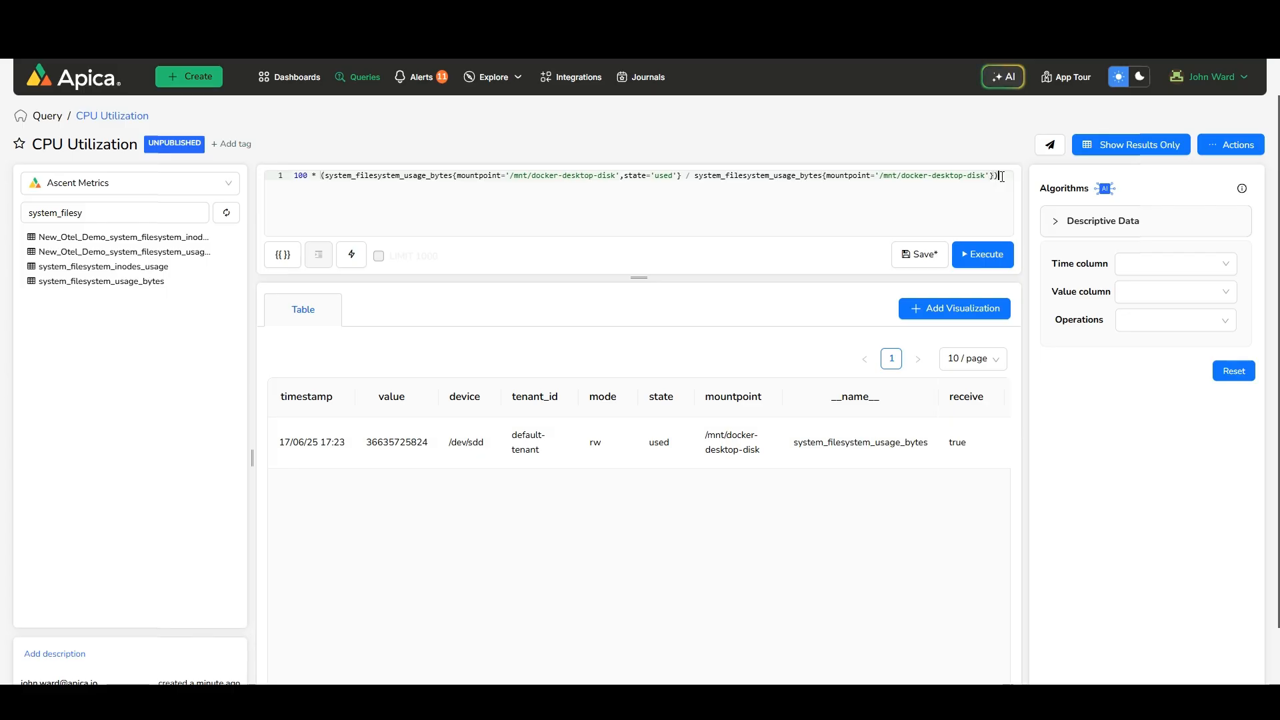
- Wrap the numerator, the metric filtered on state='used', in sum by (mountpoint) ( )
text(sum by (mount)
key(Tab)
text() ()
click(775, 175)
text())
- Wrap the divisor metric in sum by (mountpoint) ( ), execute the query and check the resulting value
click(789, 176)
text(sum by (mountpoint) ()
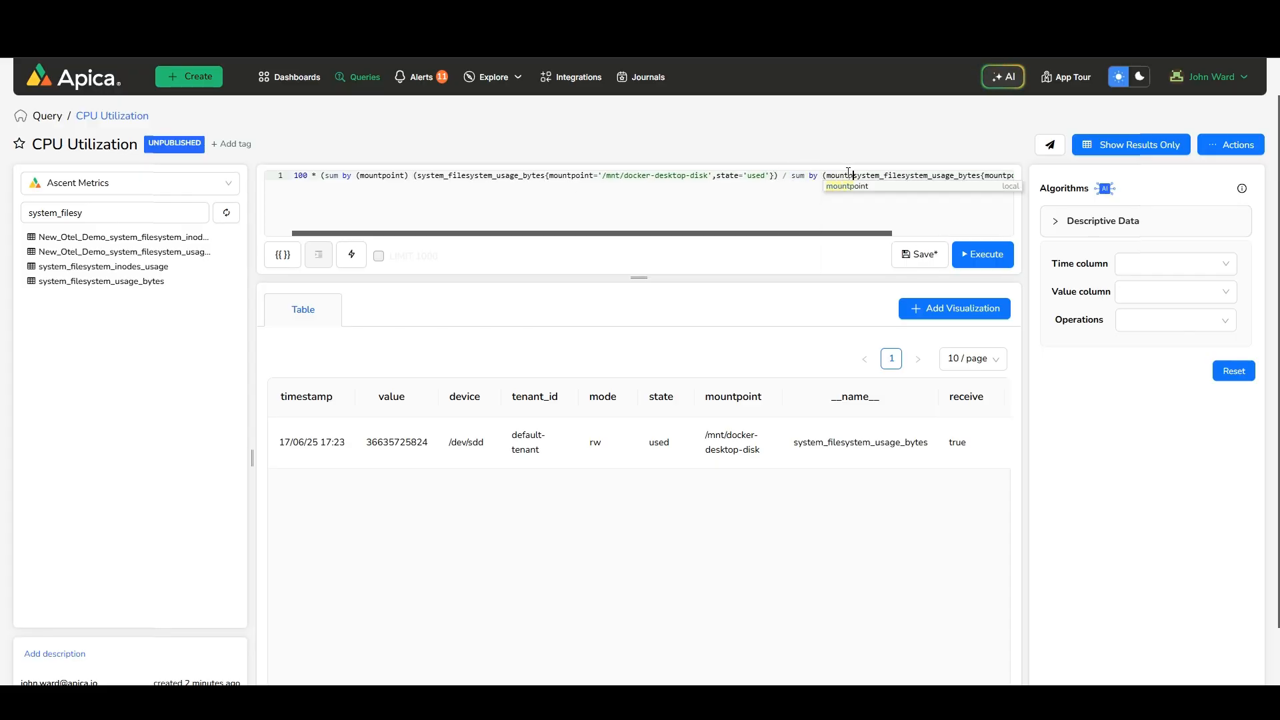
drag(850, 234, 995, 238)
click(1010, 178)
text())
click(985, 259)
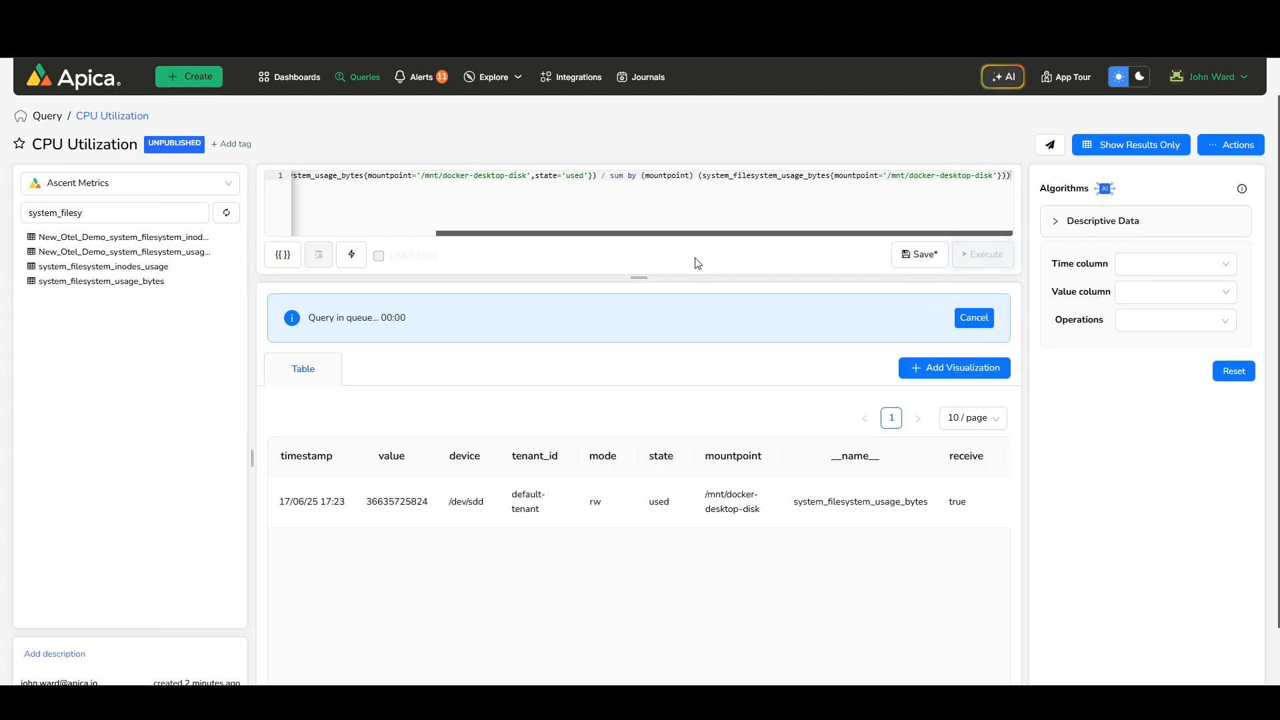
drag(368, 436, 459, 436)
click(421, 436)
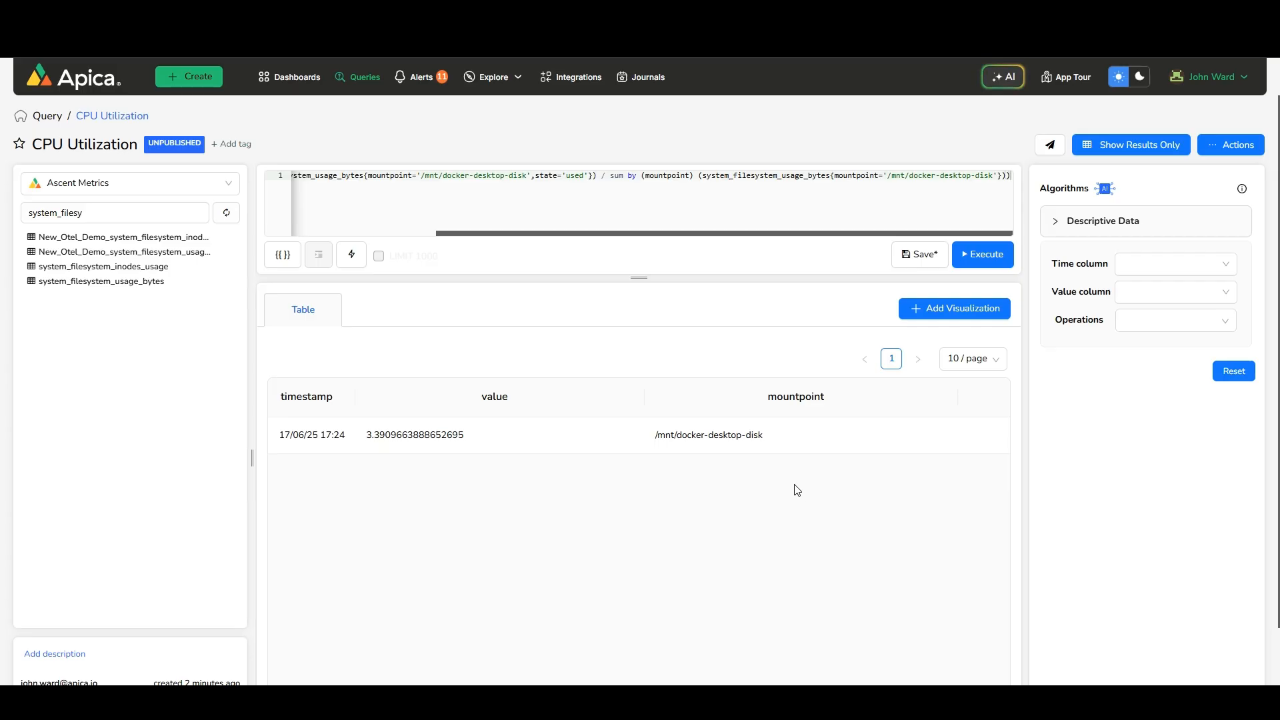